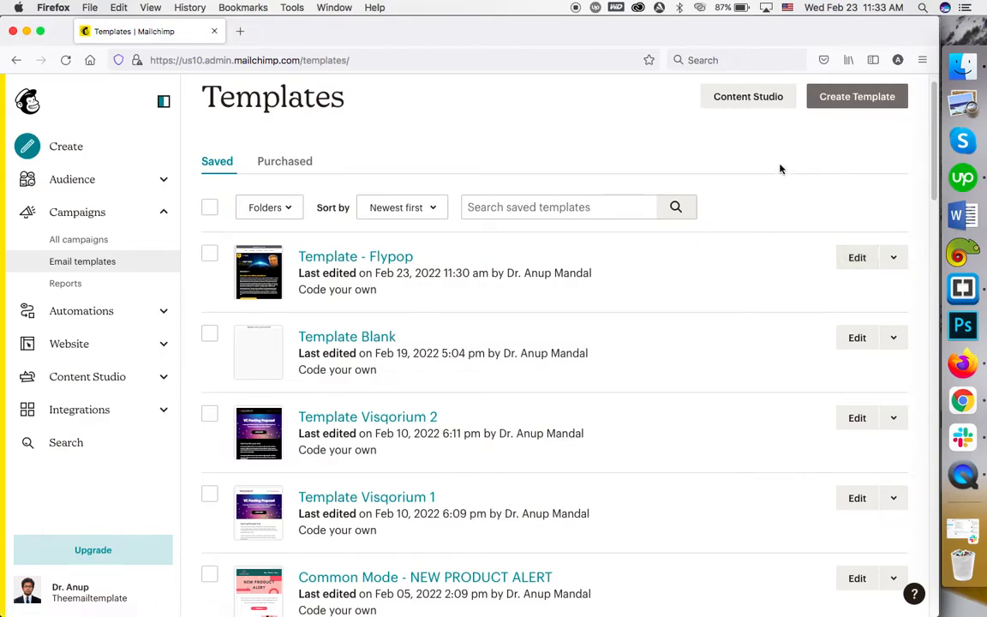
- Create a campaign from the "Template - Flypop" saved template and open its email design for editing
left_click(895, 260)
left_click(776, 296)
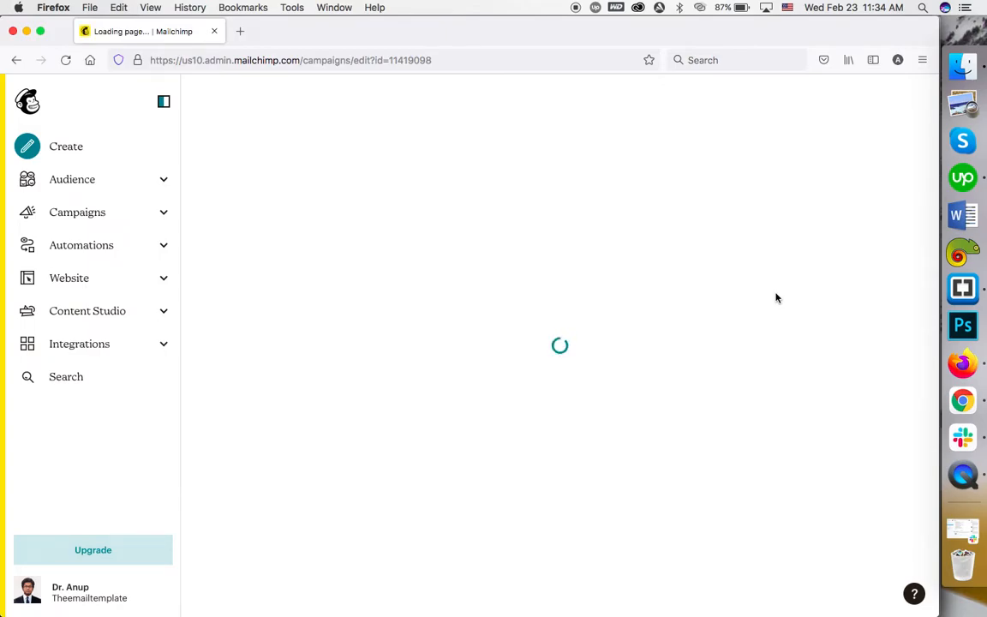
scroll(574, 254, "down", 3)
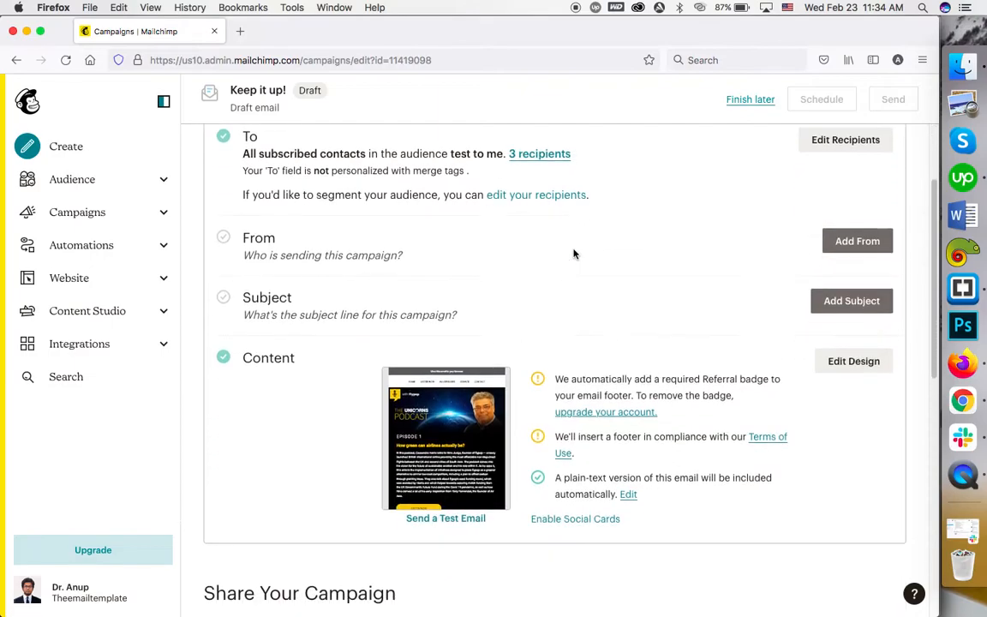
scroll(575, 254, "down", 1)
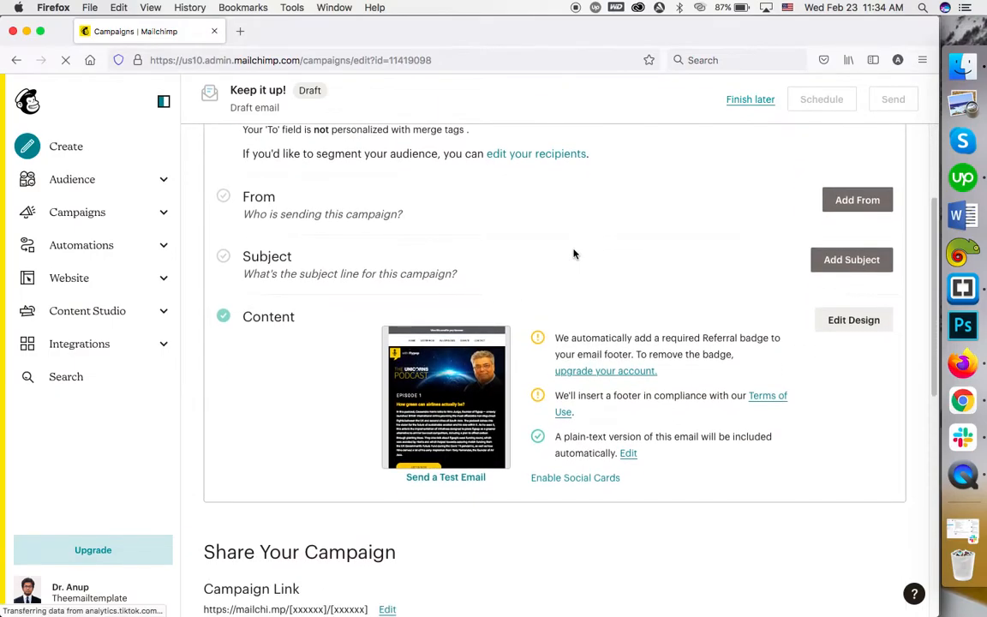
left_click(846, 326)
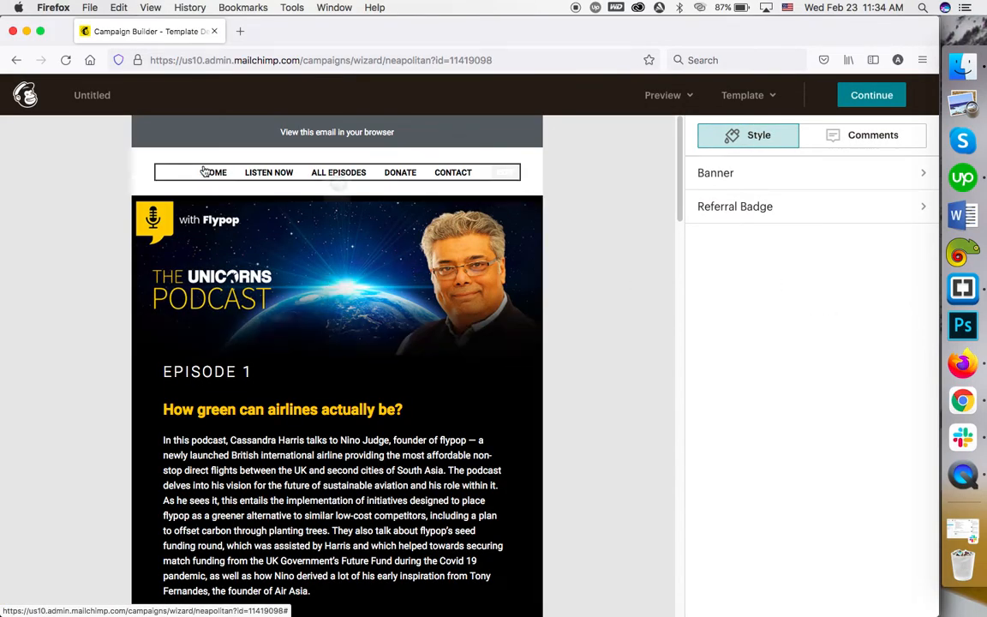
- Replace the "EPISODE 1" heading below the header banner with "New text"
scroll(101, 244, "down", 7)
scroll(98, 247, "down", 10)
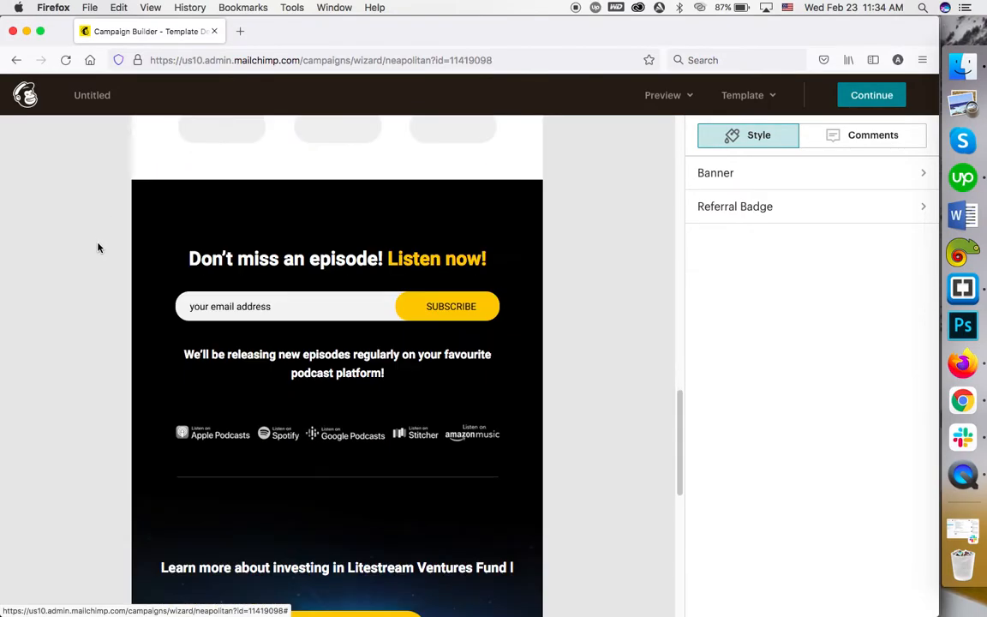
scroll(98, 249, "up", 15)
scroll(98, 249, "up", 2)
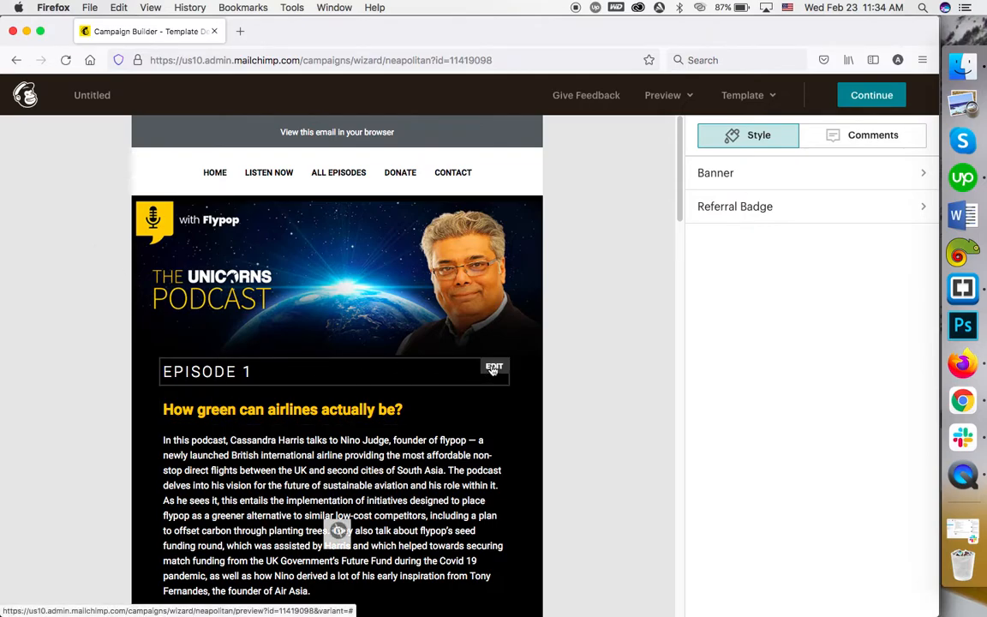
left_click(494, 369)
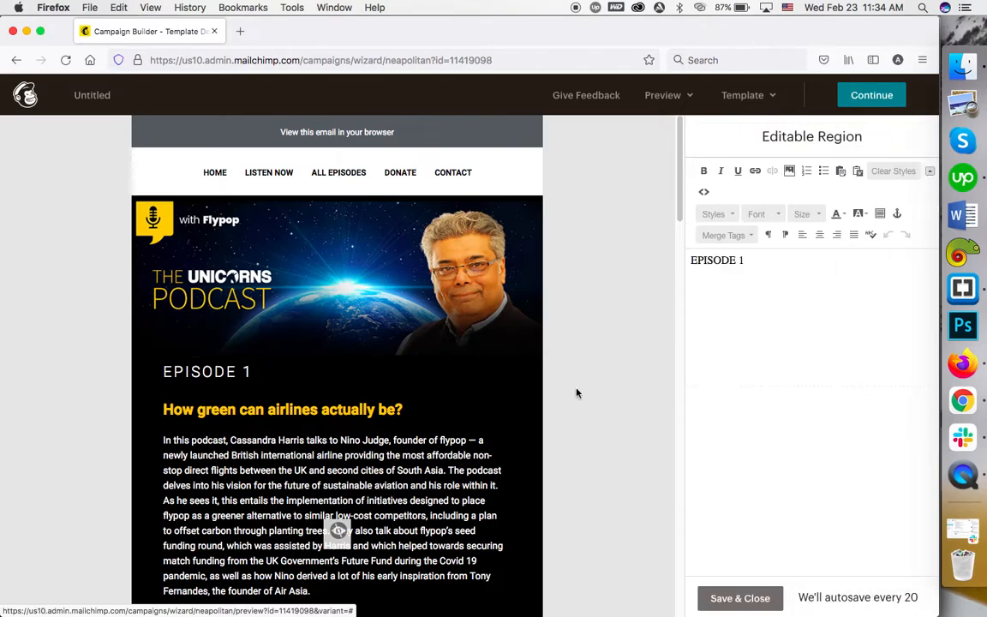
triple_click(780, 265)
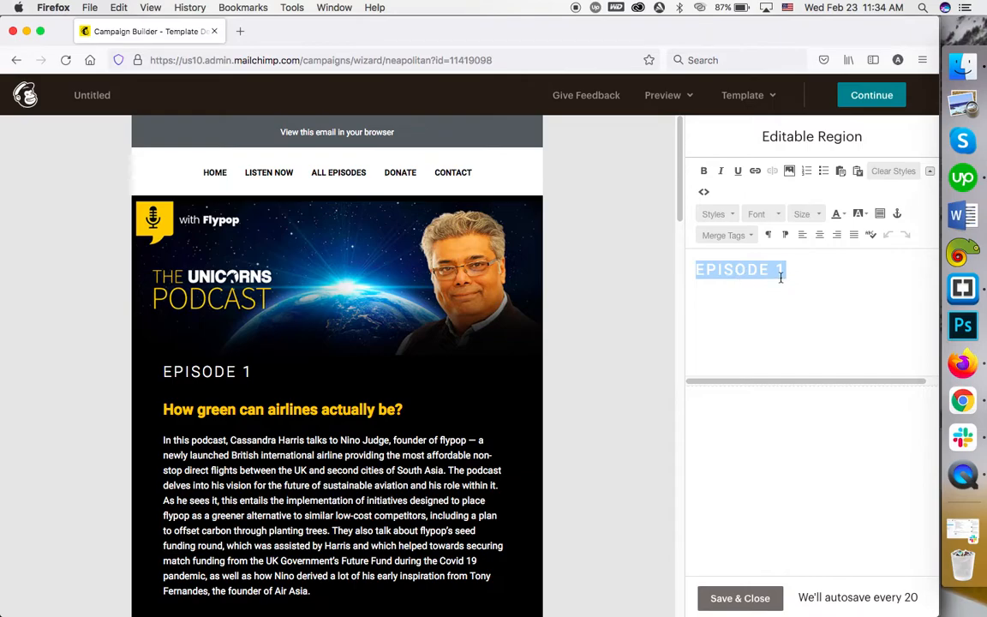
key("BackSpace")
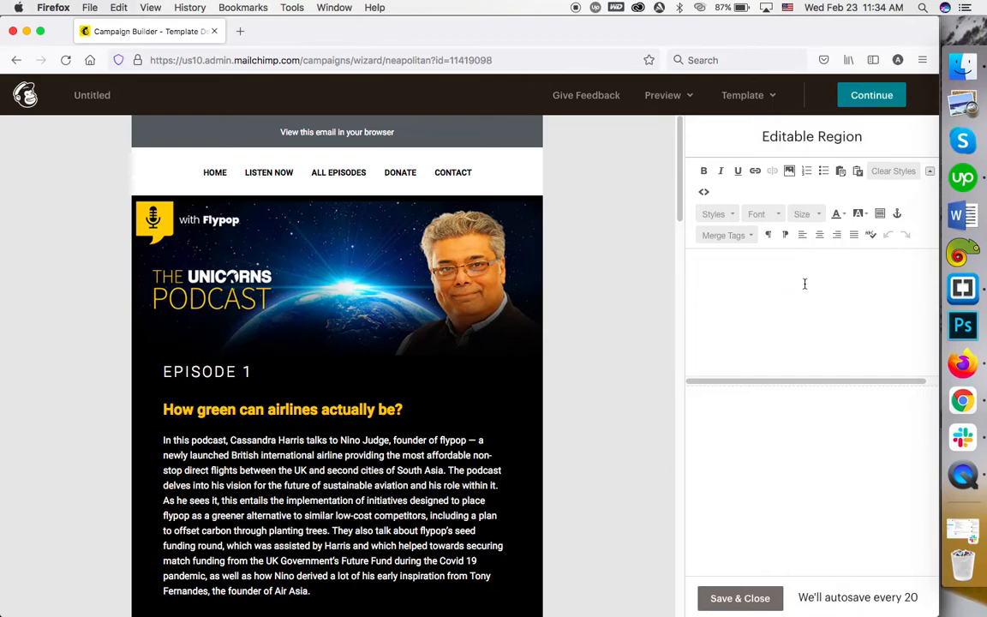
key("super+z")
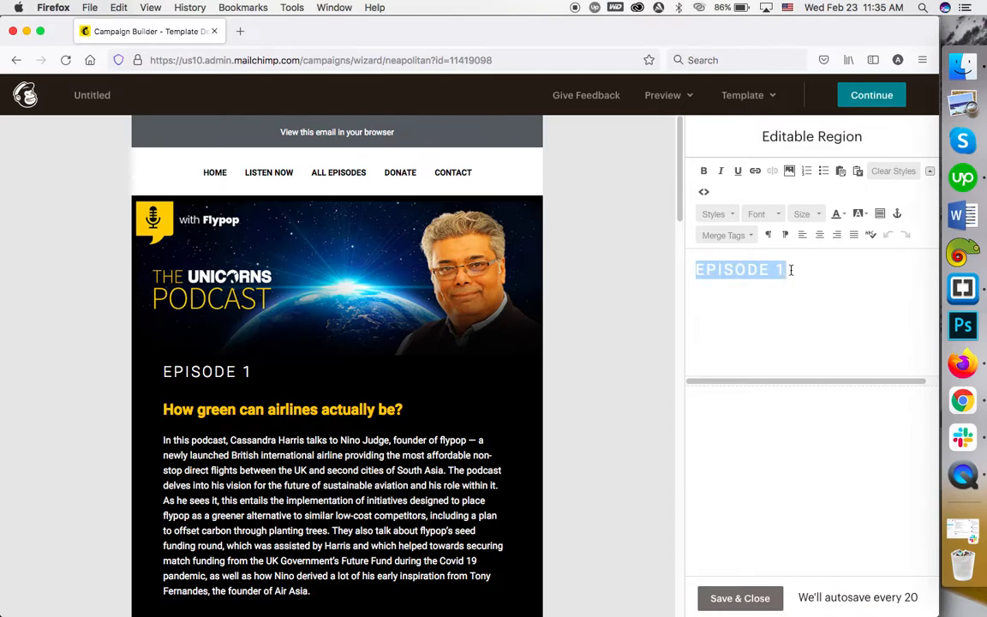
type("NEW TEXT")
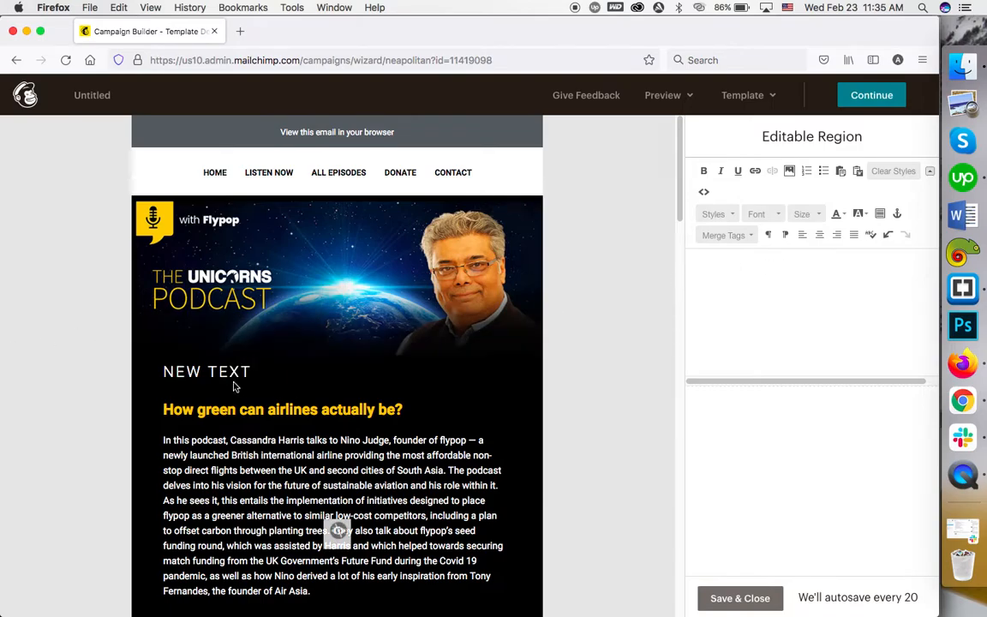
- Widen the editing area, change the heading to "New text here" in its source code, and save the region
key("super+a")
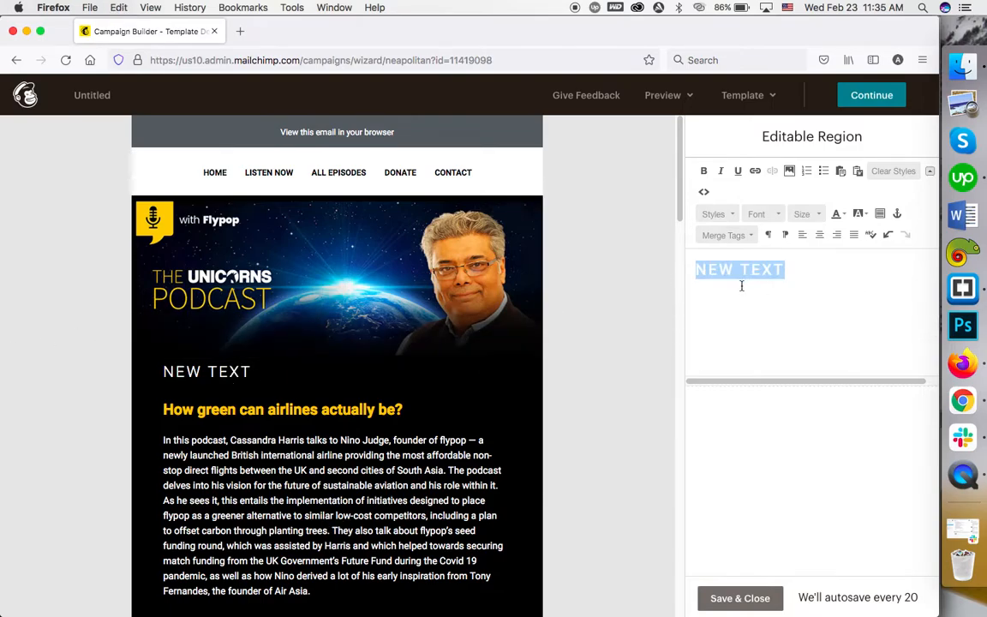
left_click_drag(685, 290, 609, 282)
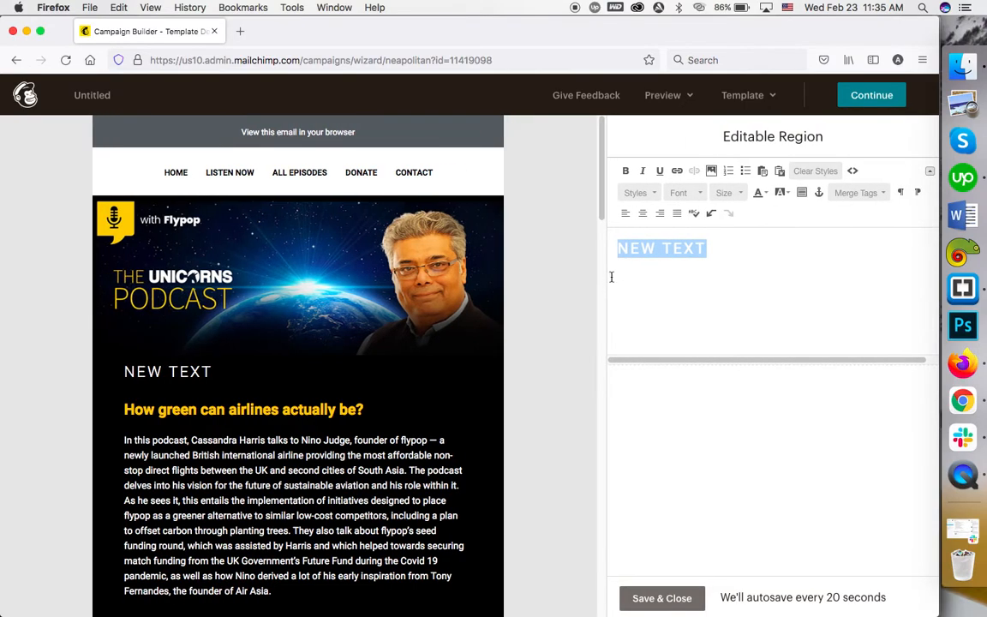
left_click(699, 245)
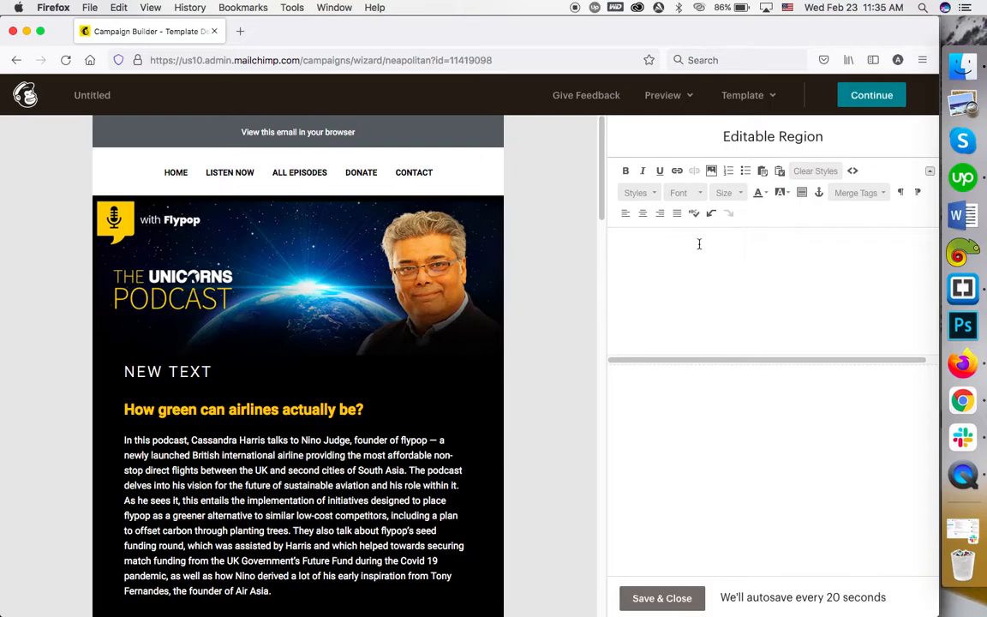
left_click(853, 171)
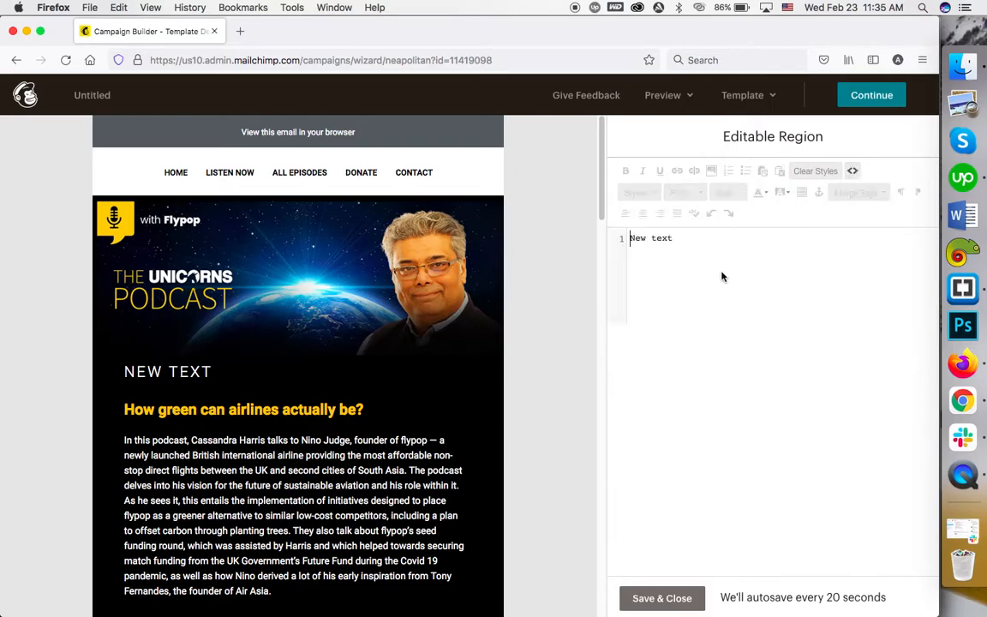
triple_click(684, 237)
type("Ne")
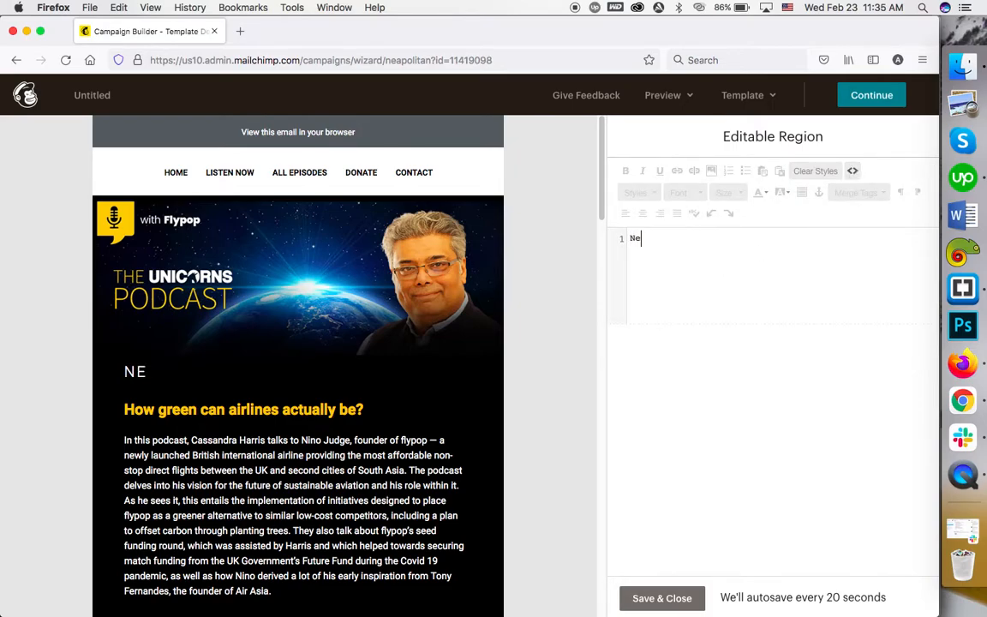
type("w text here")
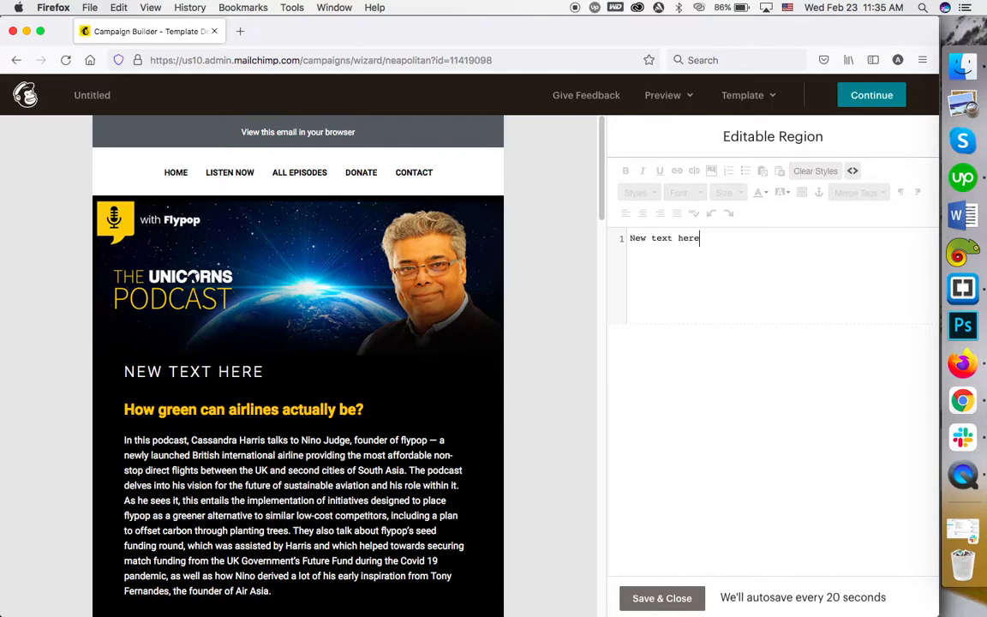
left_click(661, 599)
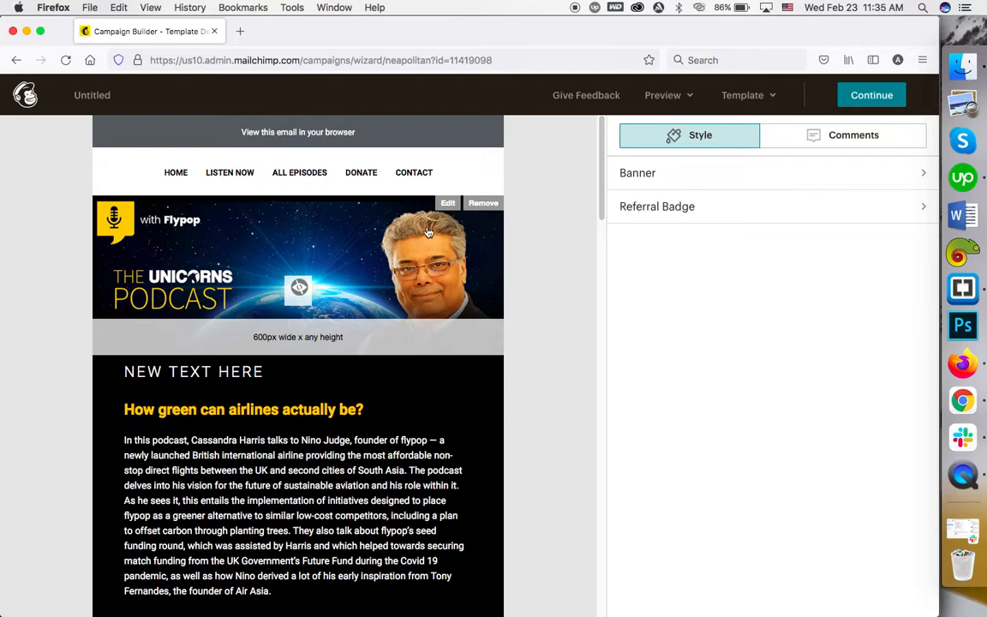
- Open the header banner image for editing and examine the recommended dimensions of the images throughout the email
left_click(448, 205)
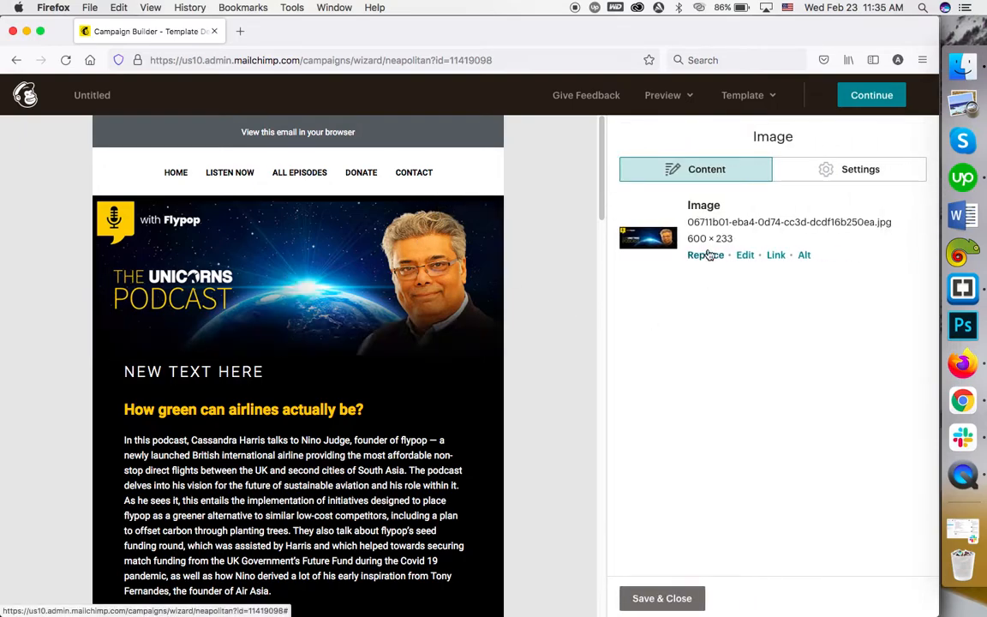
mouse_move(395, 259)
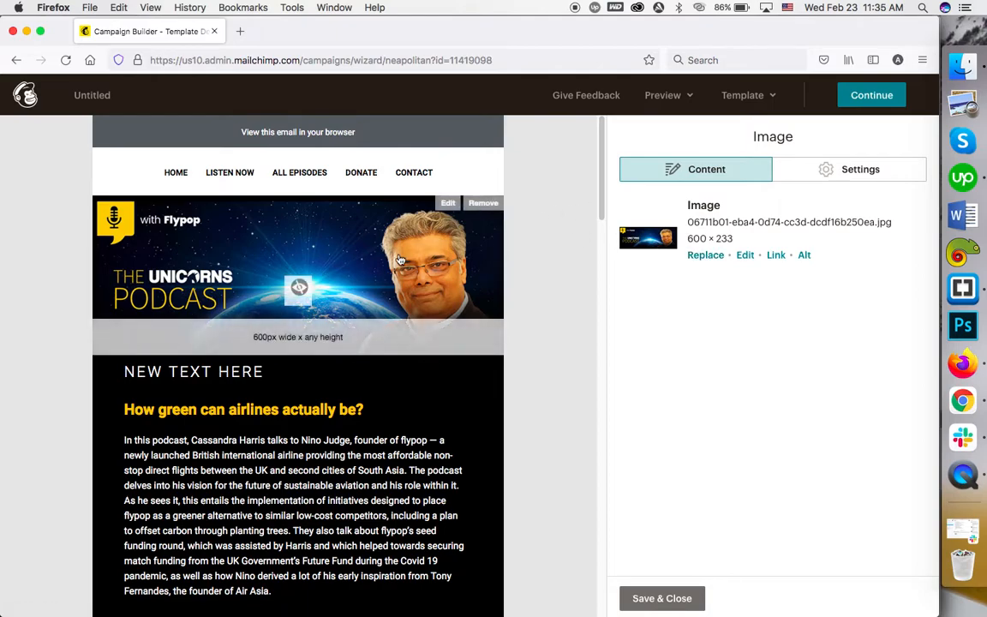
scroll(248, 302, "down", 5)
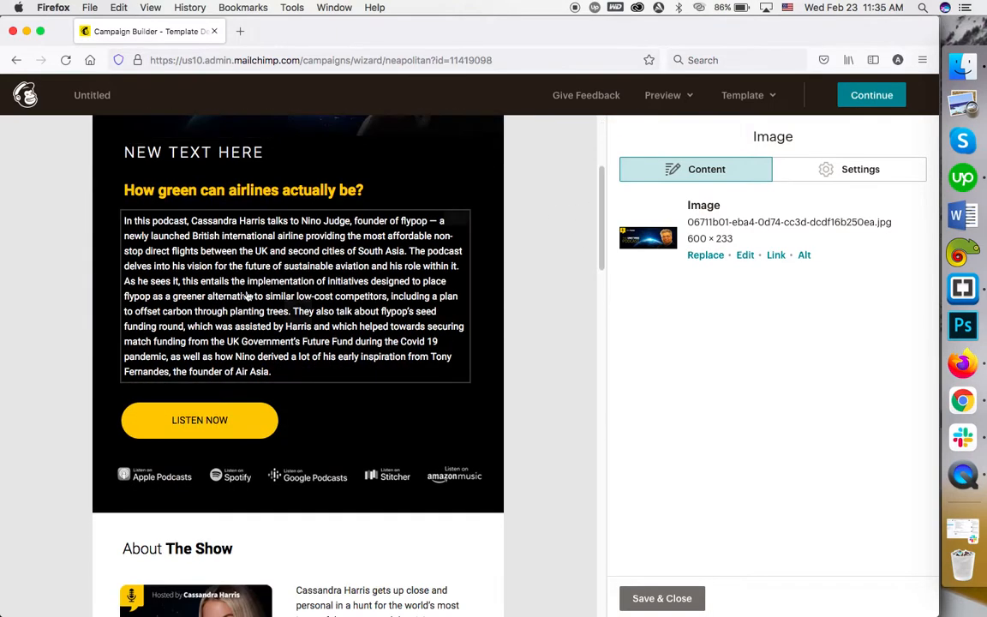
scroll(249, 294, "up", 5)
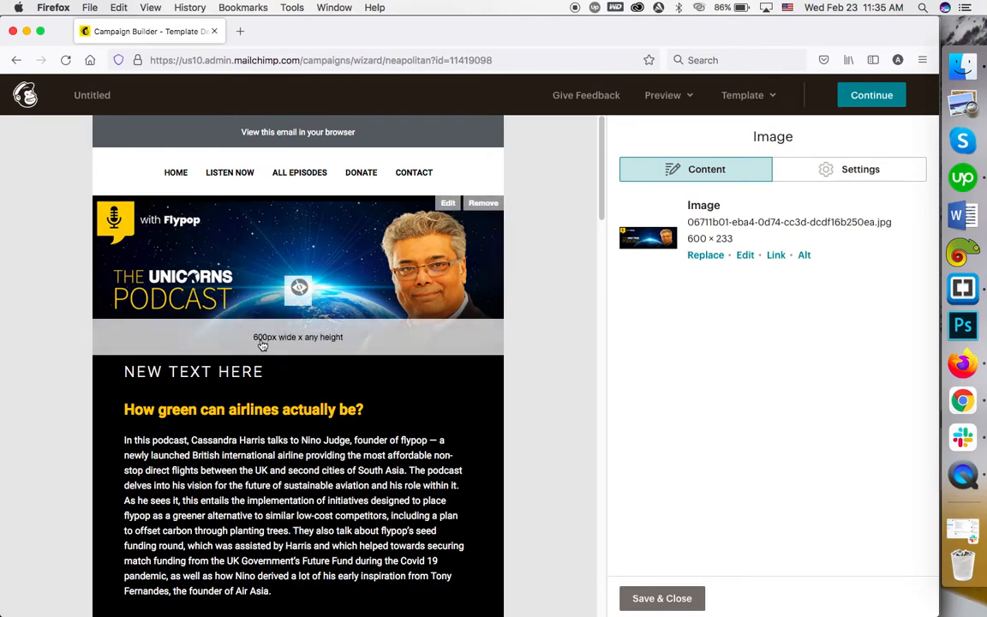
scroll(257, 338, "down", 5)
scroll(176, 515, "down", 1)
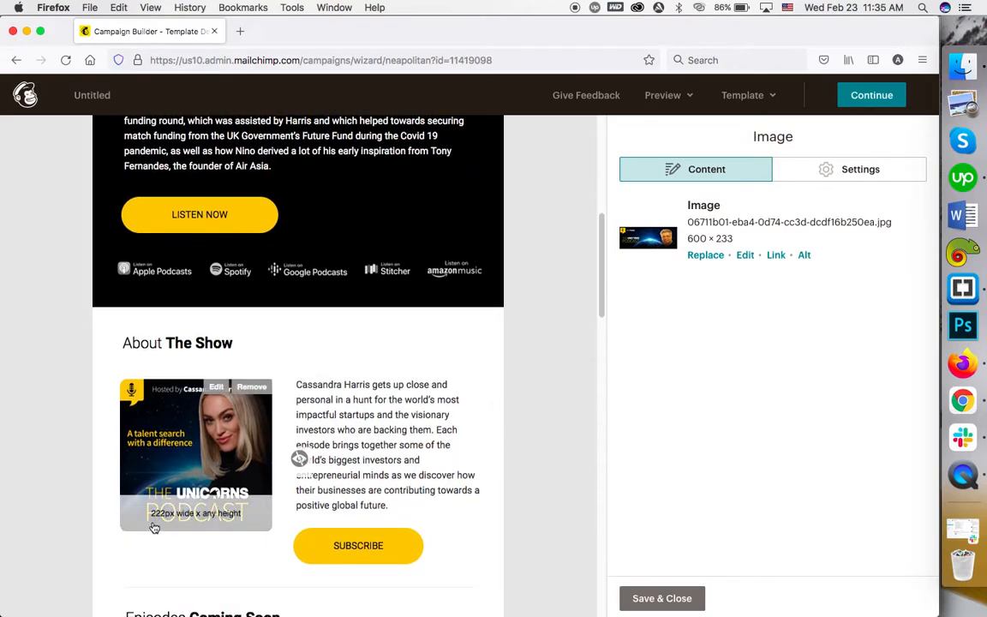
scroll(154, 519, "down", 8)
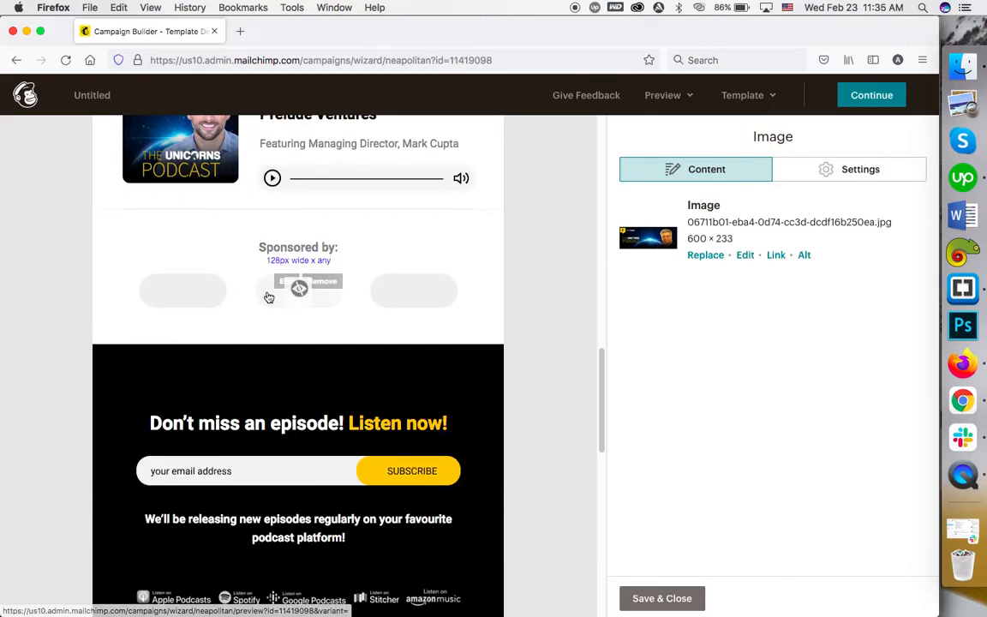
scroll(271, 302, "down", 6)
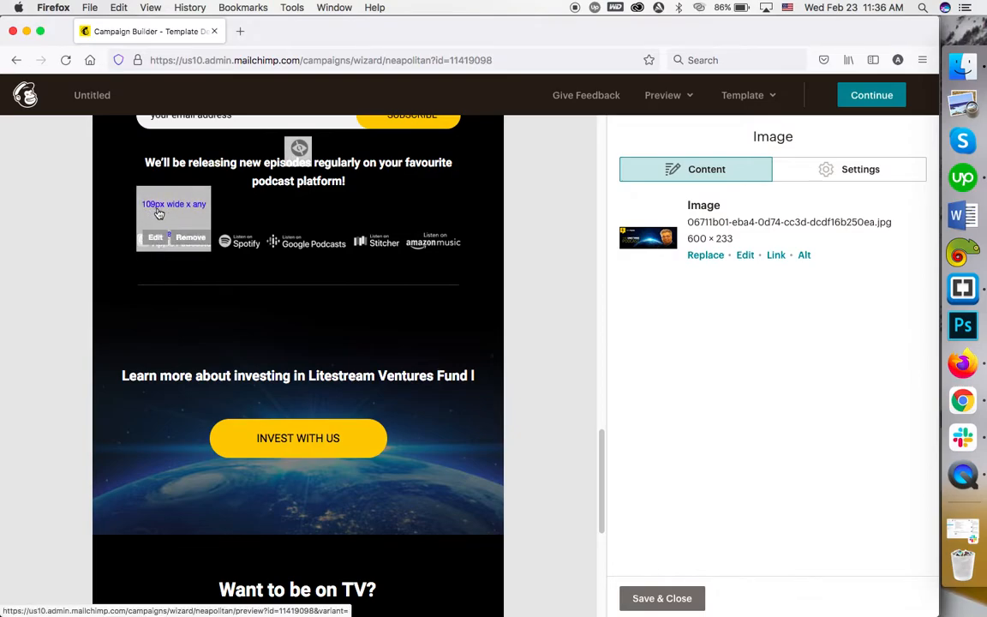
scroll(157, 213, "up", 4)
scroll(263, 271, "up", 6)
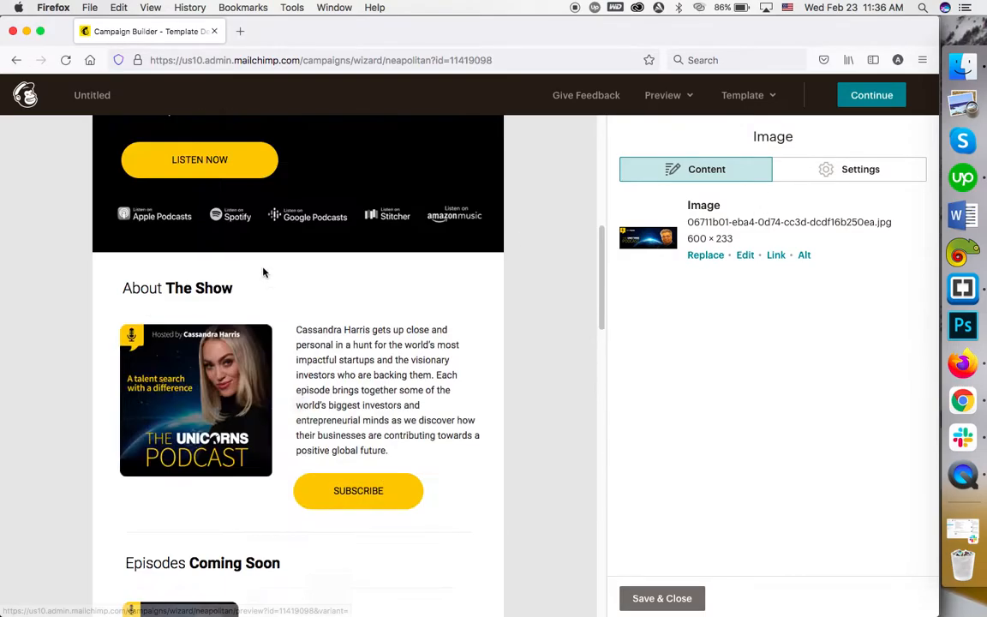
scroll(263, 272, "up", 6)
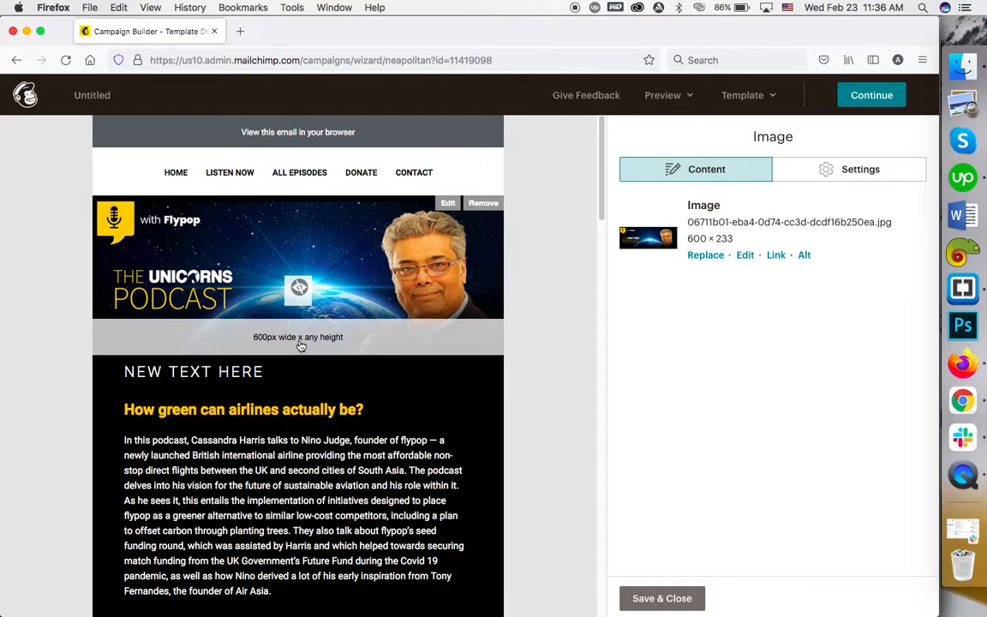
scroll(242, 333, "down", 1)
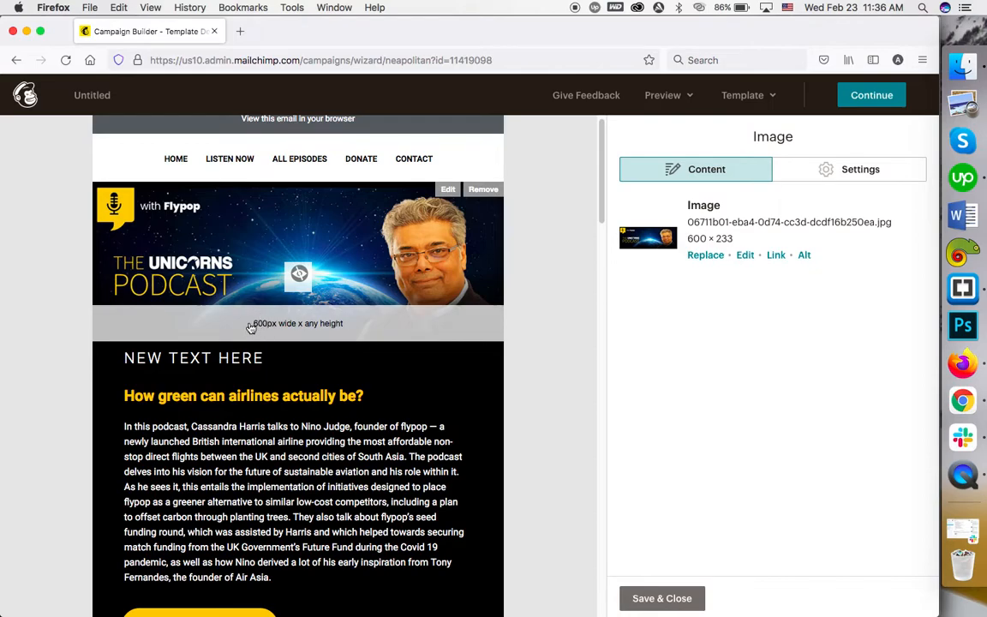
scroll(260, 323, "down", 10)
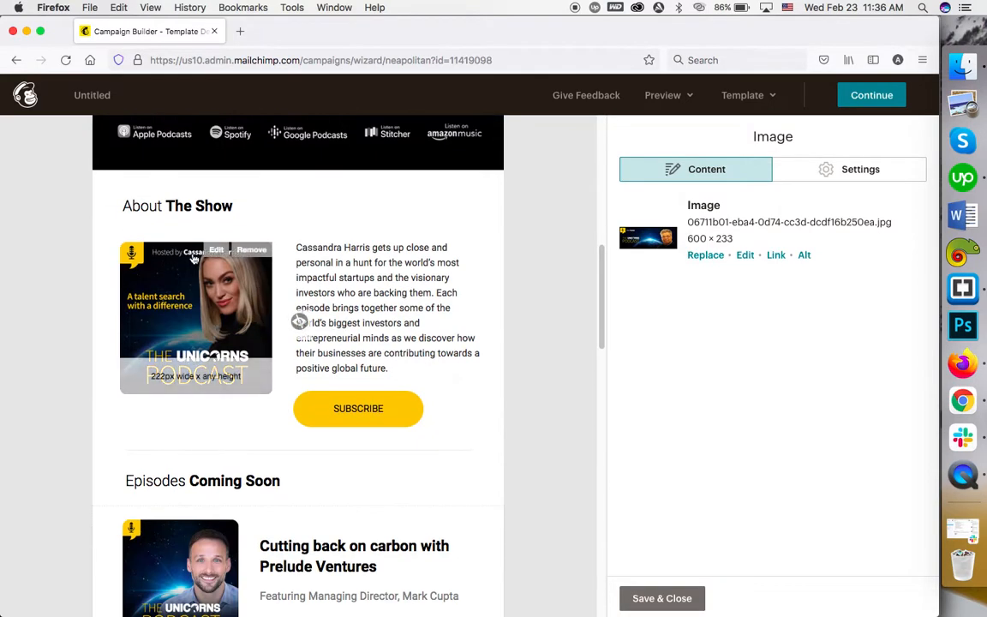
scroll(297, 322, "up", 4)
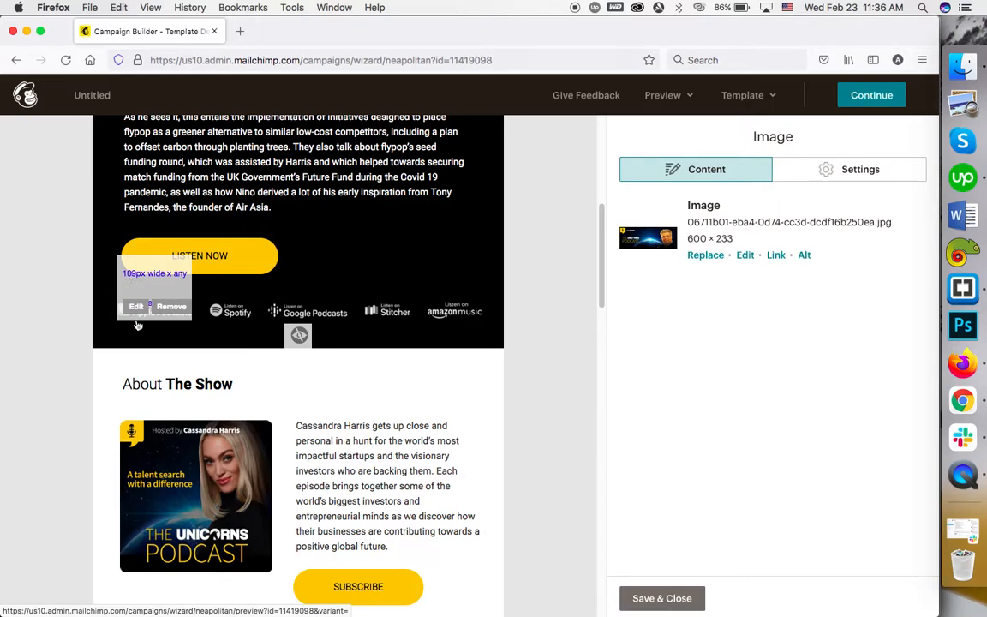
scroll(128, 274, "down", 1)
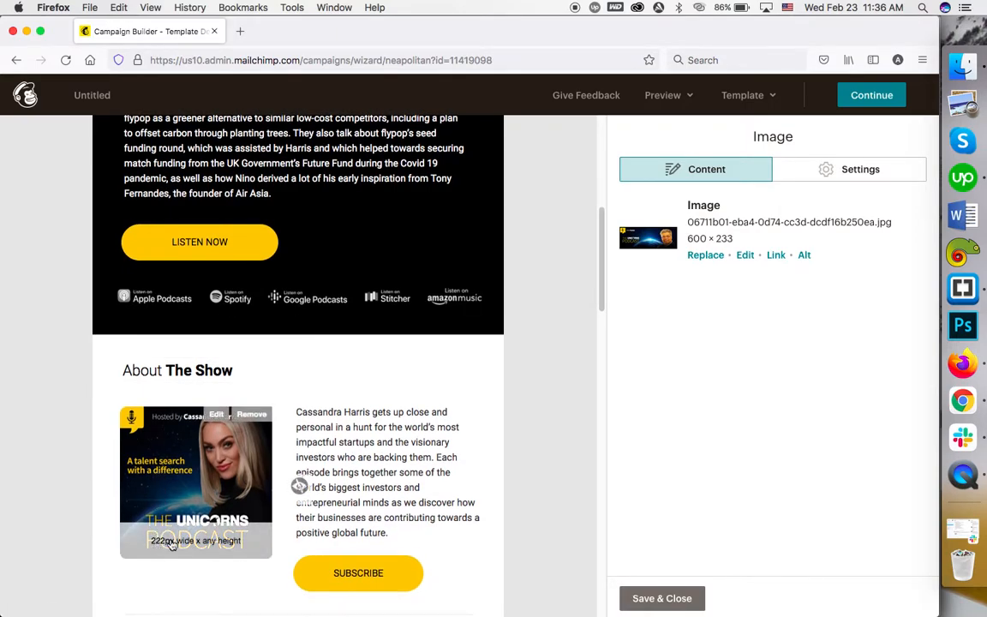
scroll(390, 356, "up", 10)
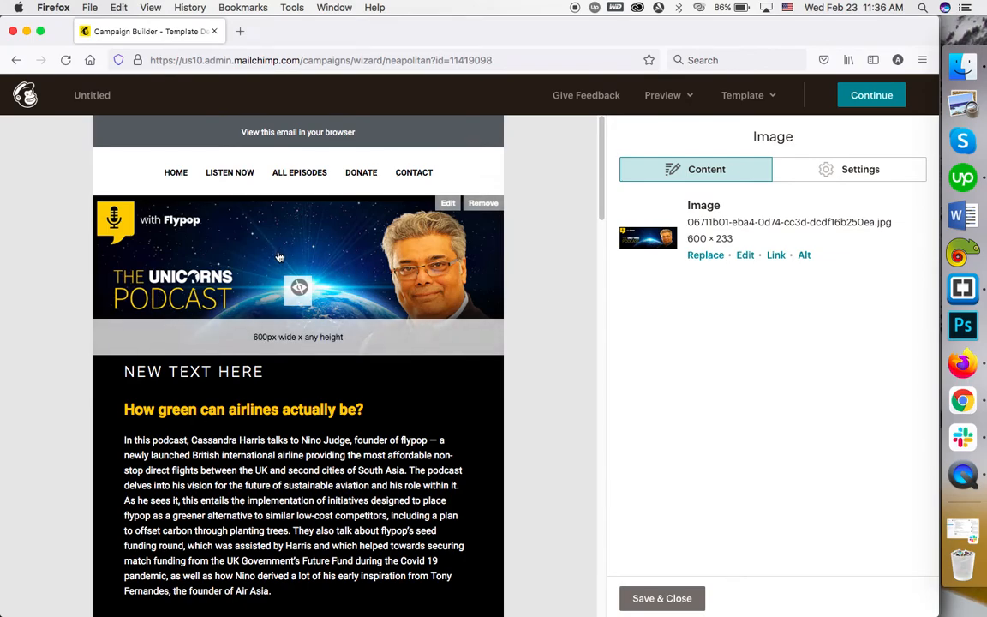
- Examine the header banner image's size, alignment and border settings, and return to its content options
left_click(860, 169)
left_click(647, 257)
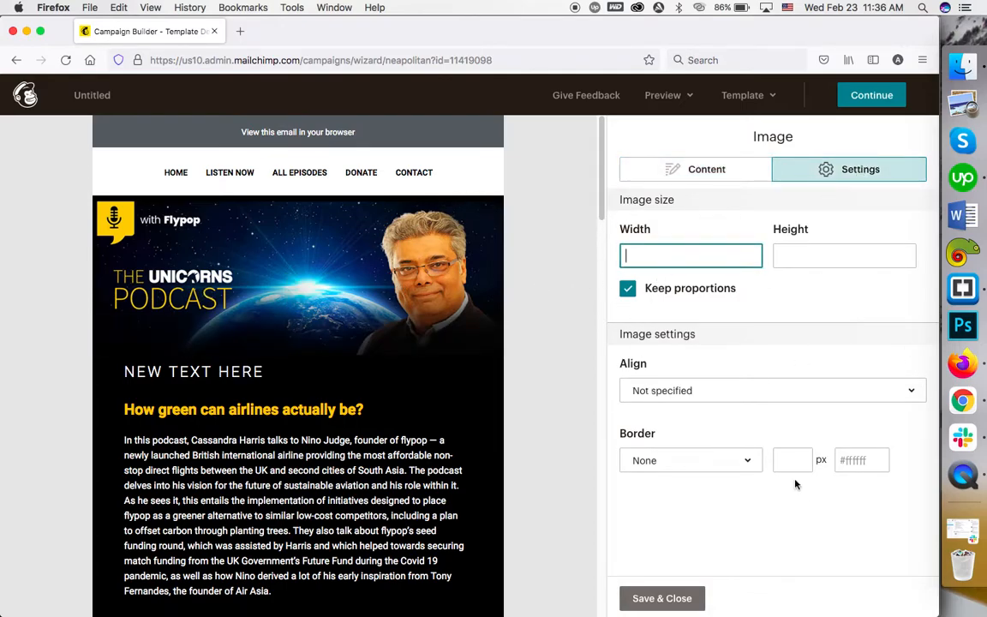
left_click(722, 173)
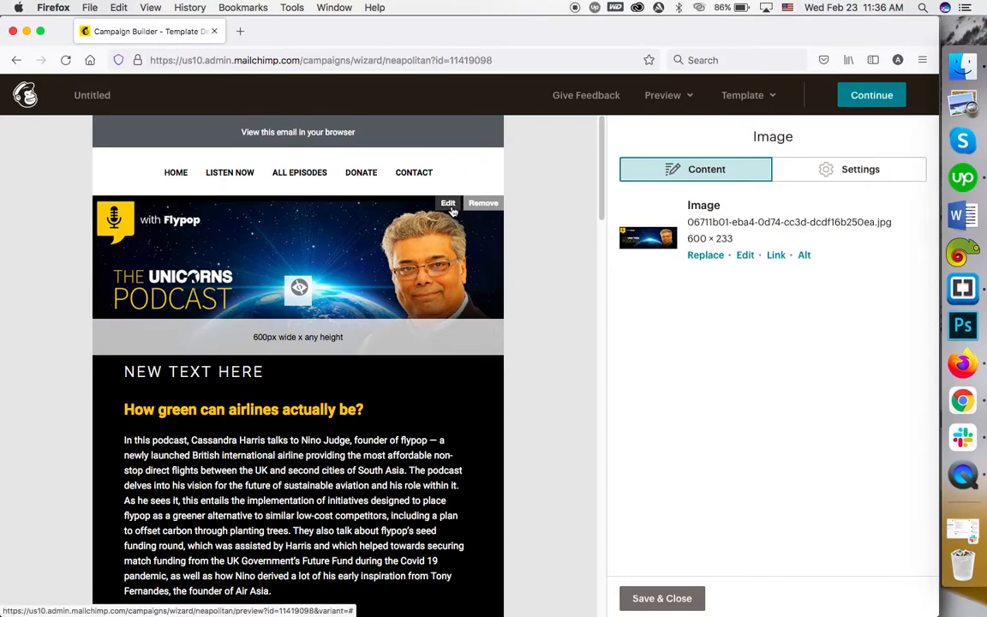
left_click(704, 257)
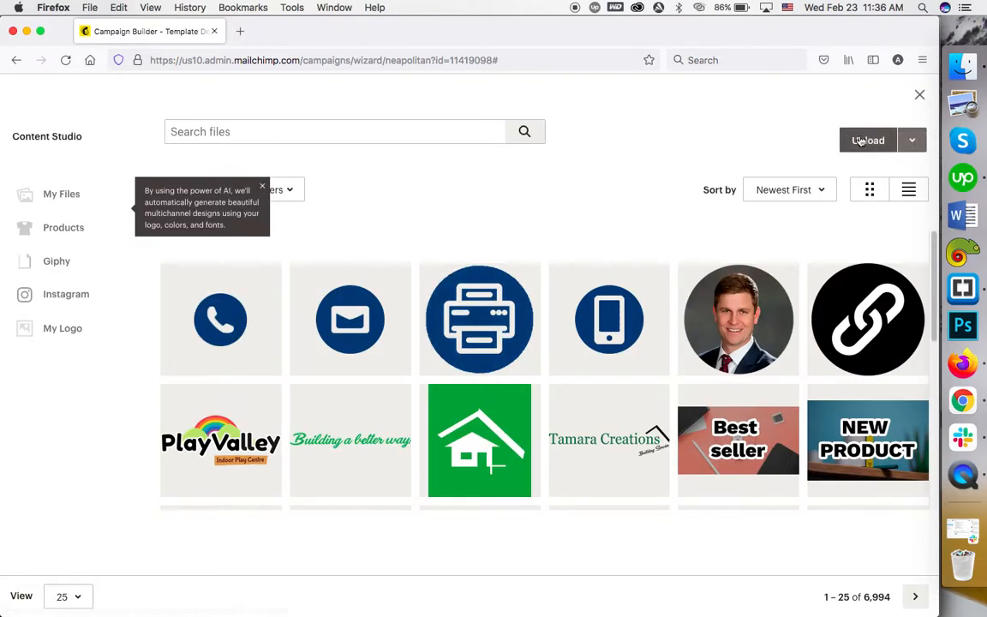
left_click(861, 141)
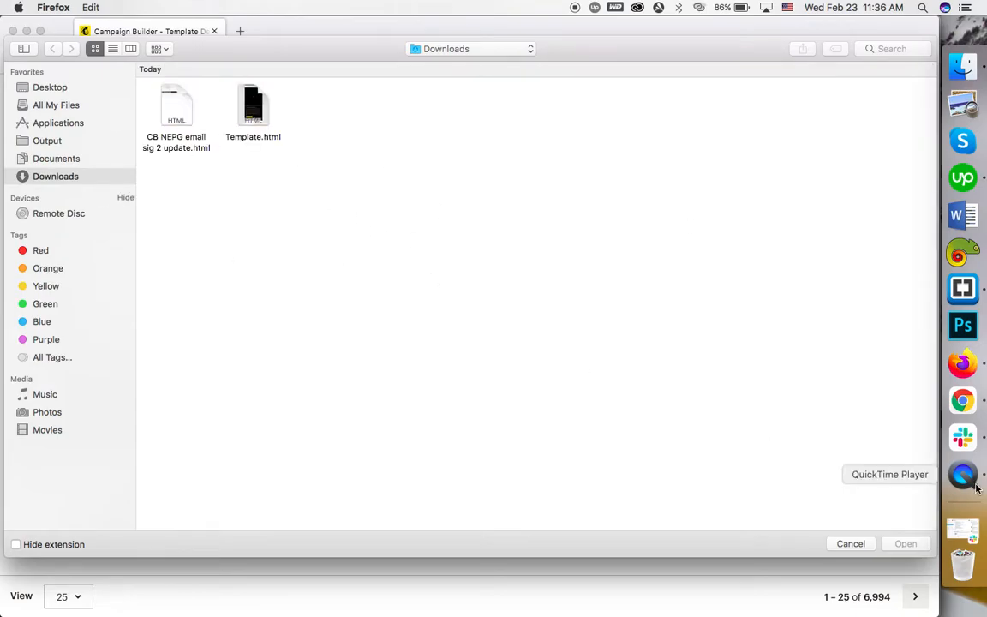
left_click(853, 544)
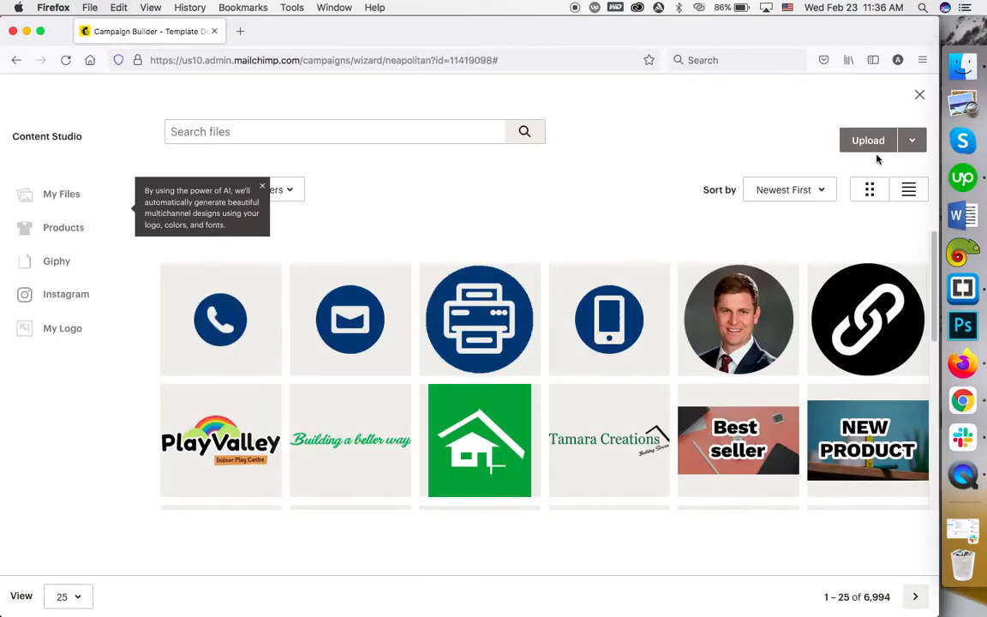
left_click(920, 95)
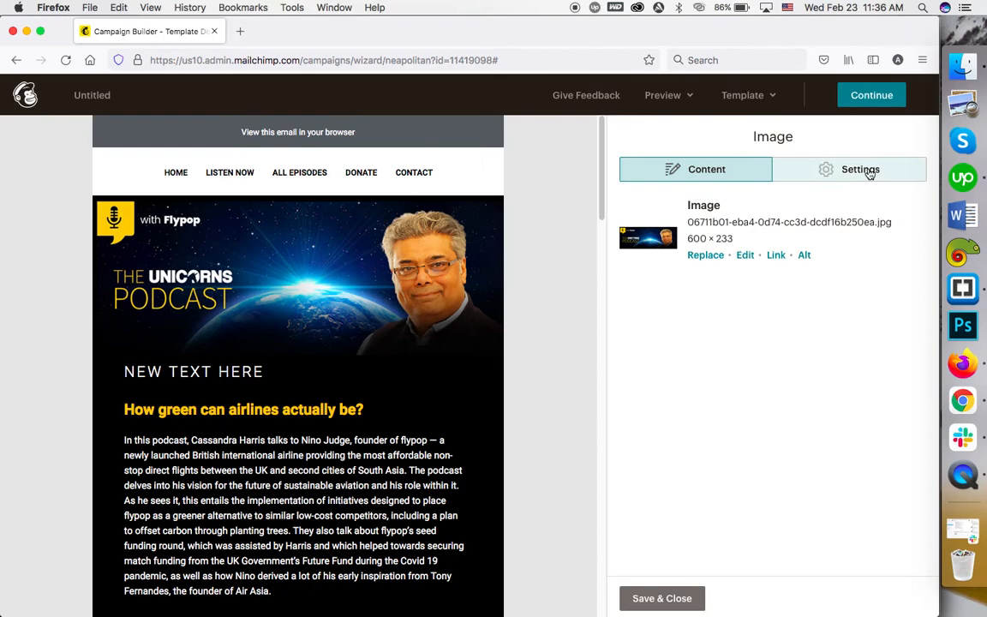
- Set the header banner image's width to 600 with proportions kept, and save the image
left_click(868, 171)
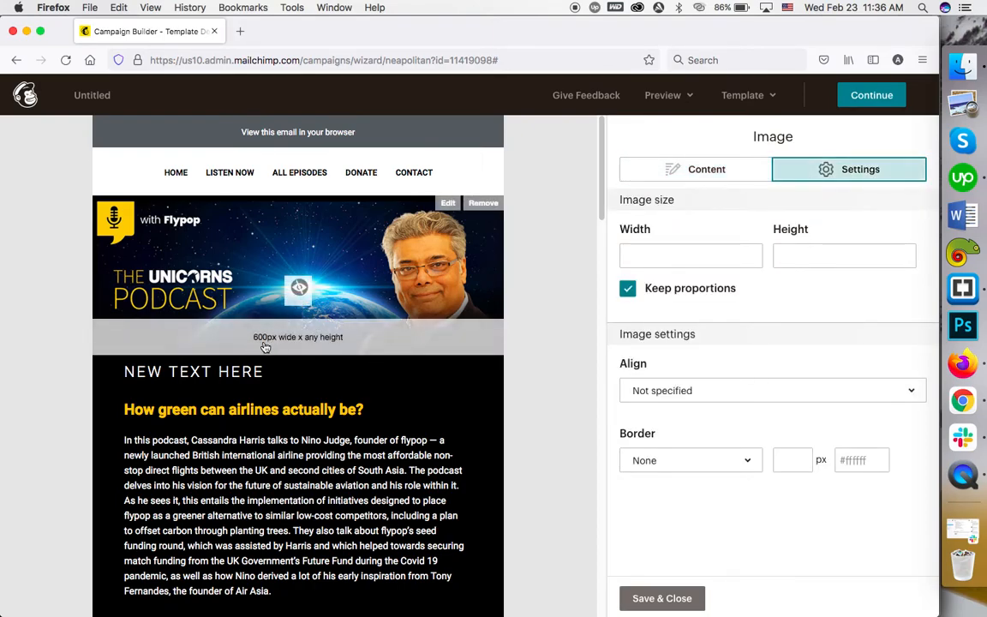
left_click(668, 256)
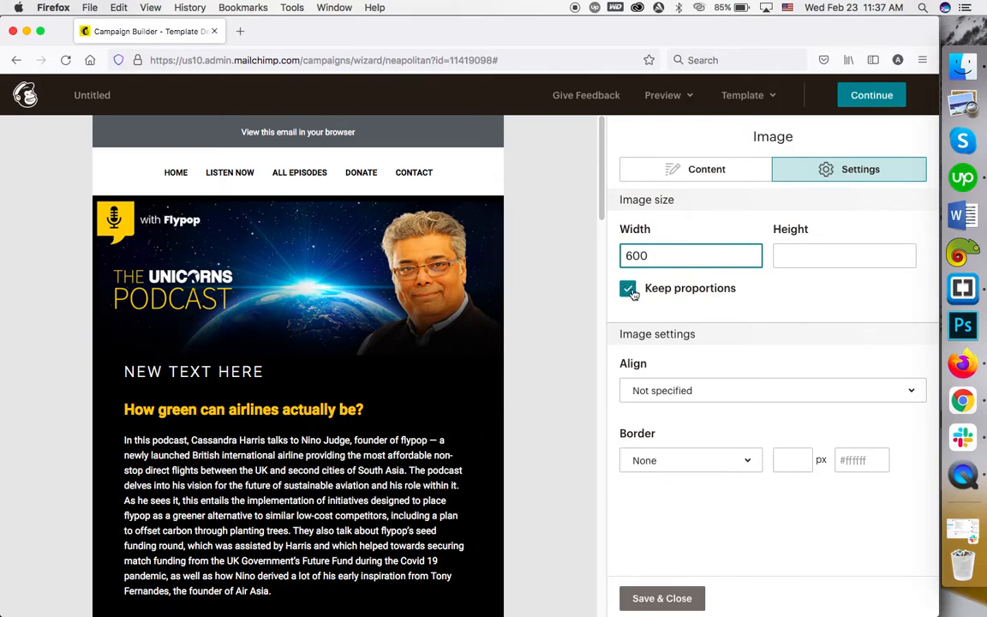
left_click(662, 598)
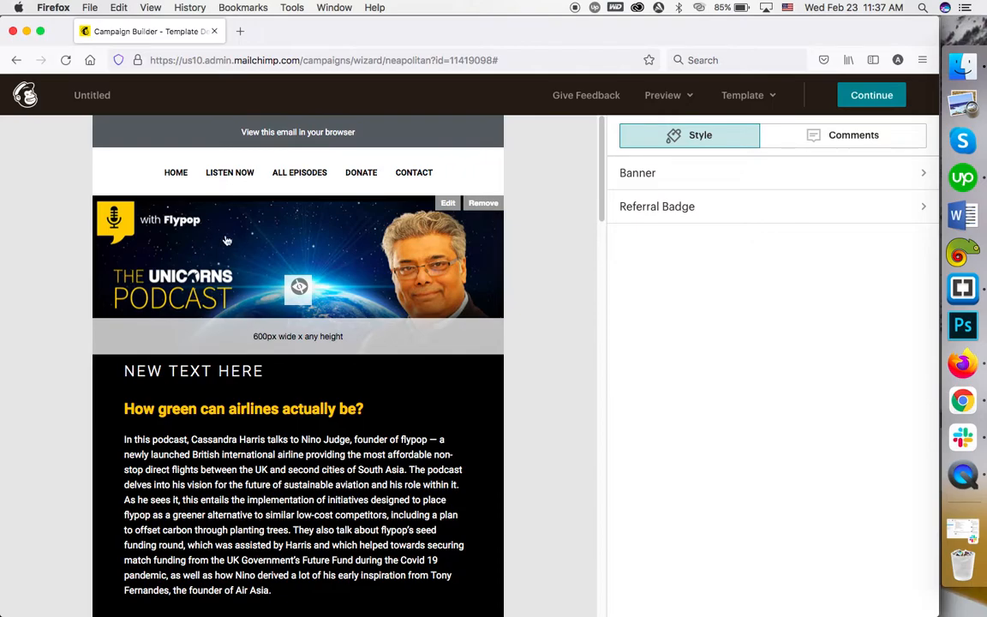
- Open the size settings of the About The Show cover image, and save and close the image editor
scroll(223, 228, "down", 1)
scroll(334, 248, "down", 7)
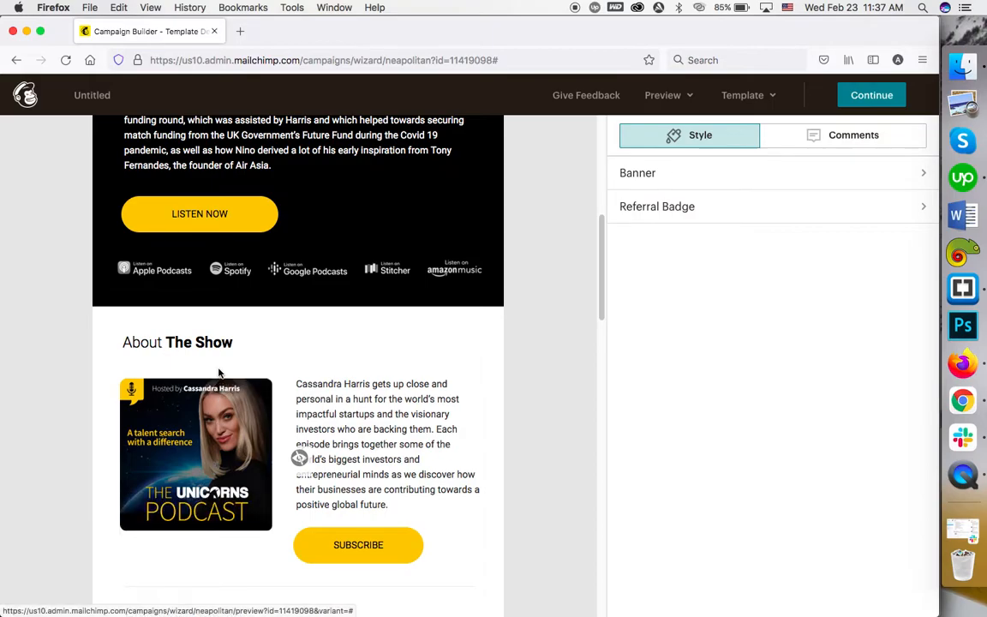
left_click(217, 387)
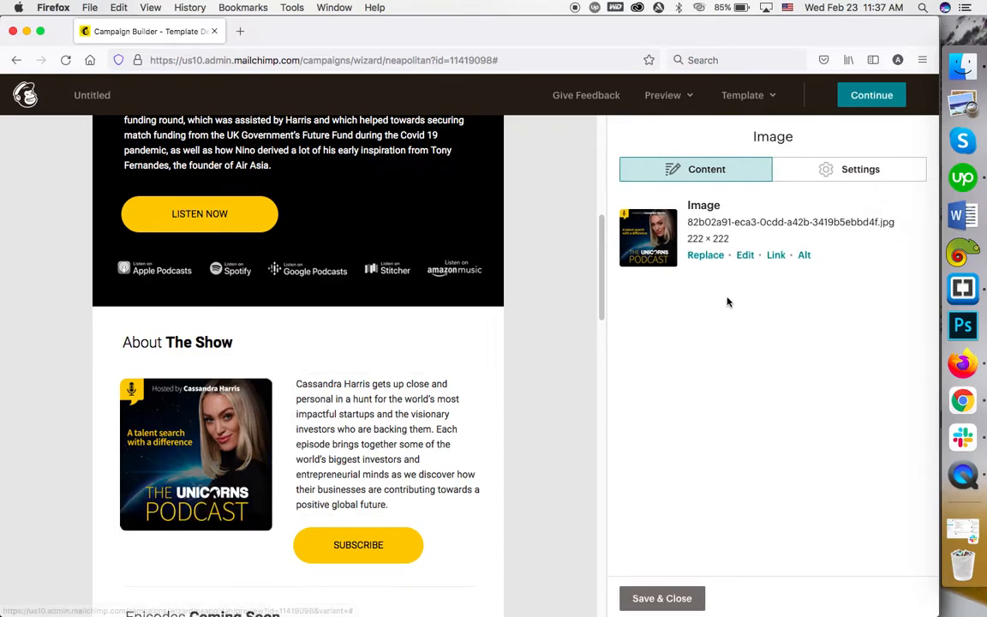
left_click(833, 171)
left_click(690, 253)
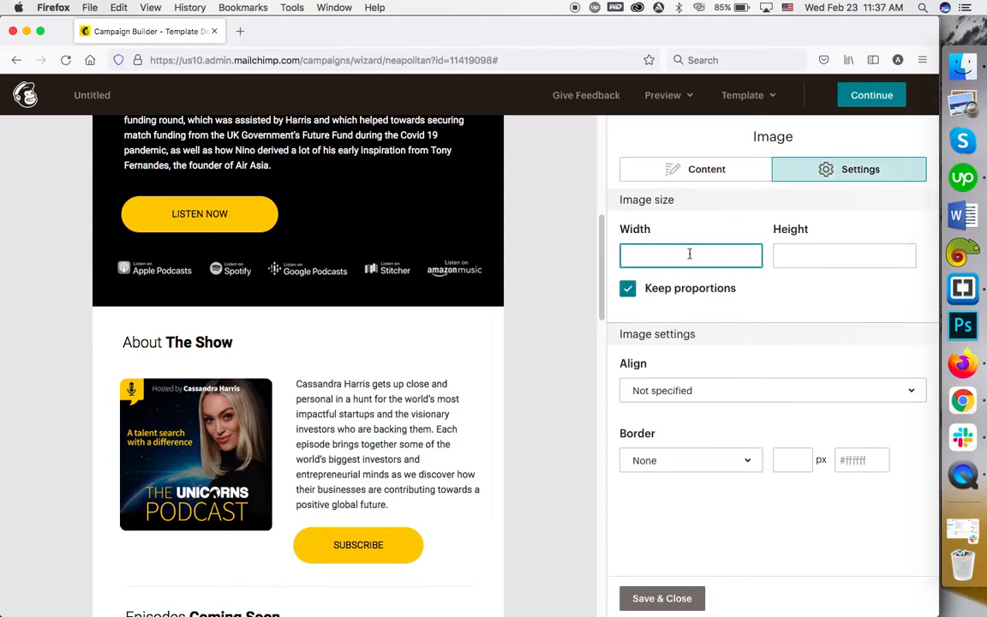
left_click(672, 603)
- Add two more copies of the podcast episode block in the Episodes Coming Soon section
scroll(428, 429, "down", 6)
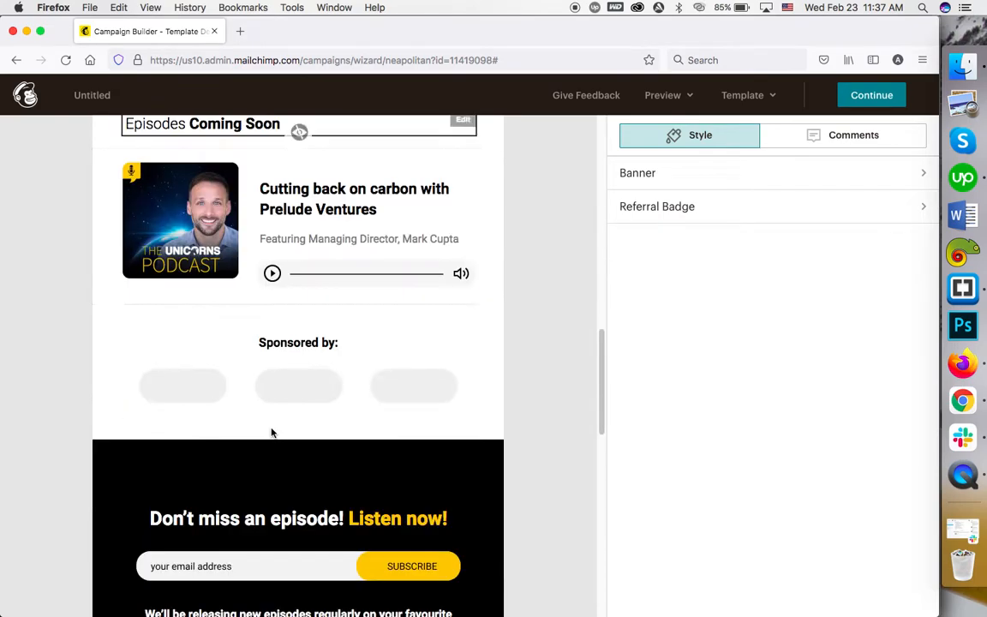
scroll(257, 341, "up", 5)
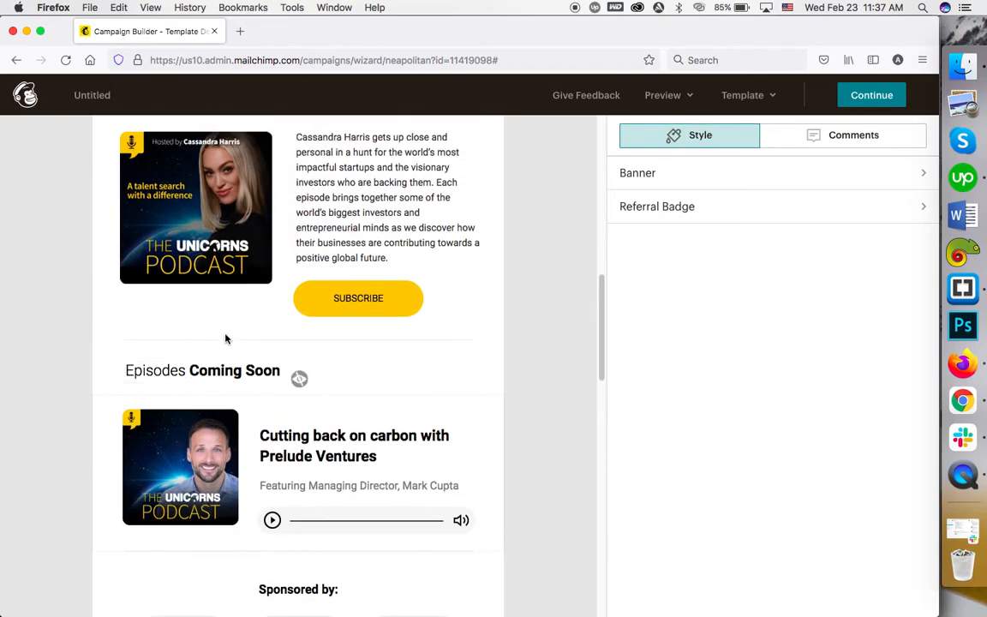
scroll(206, 399, "down", 6)
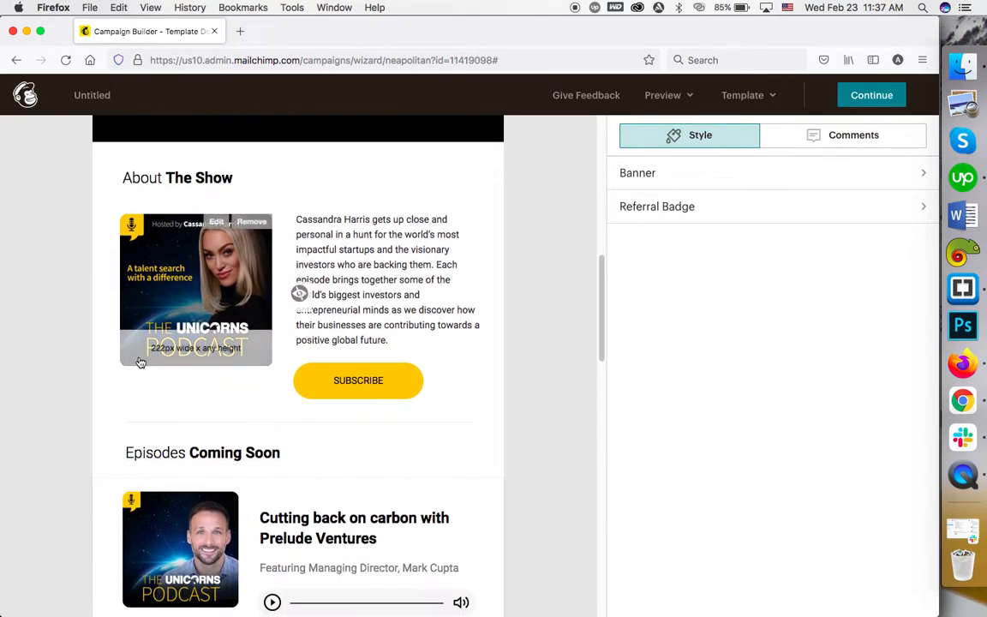
scroll(214, 343, "up", 3)
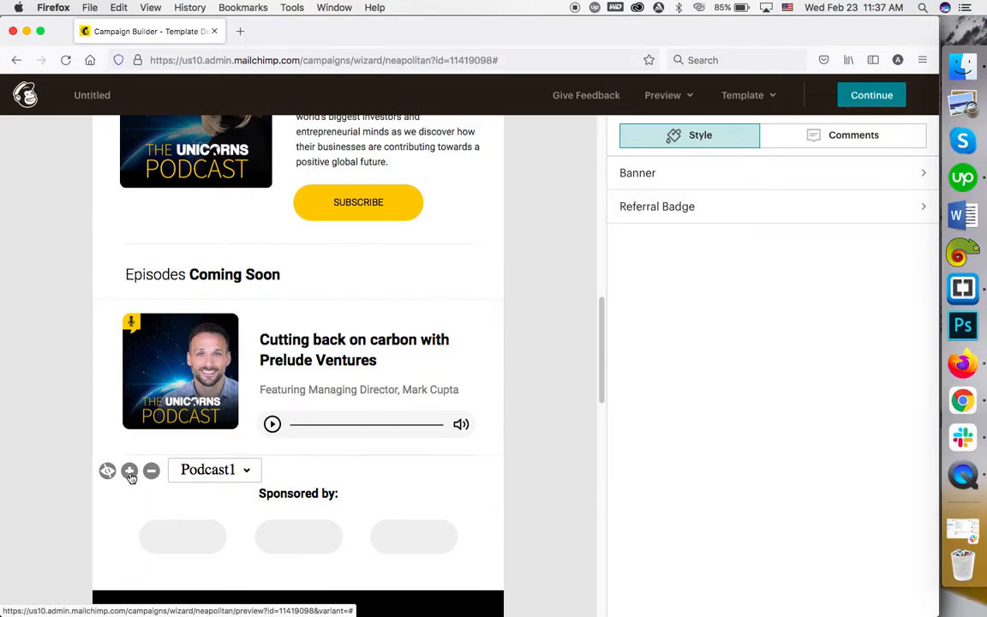
left_click(129, 473)
scroll(128, 476, "down", 3)
mouse_move(117, 468)
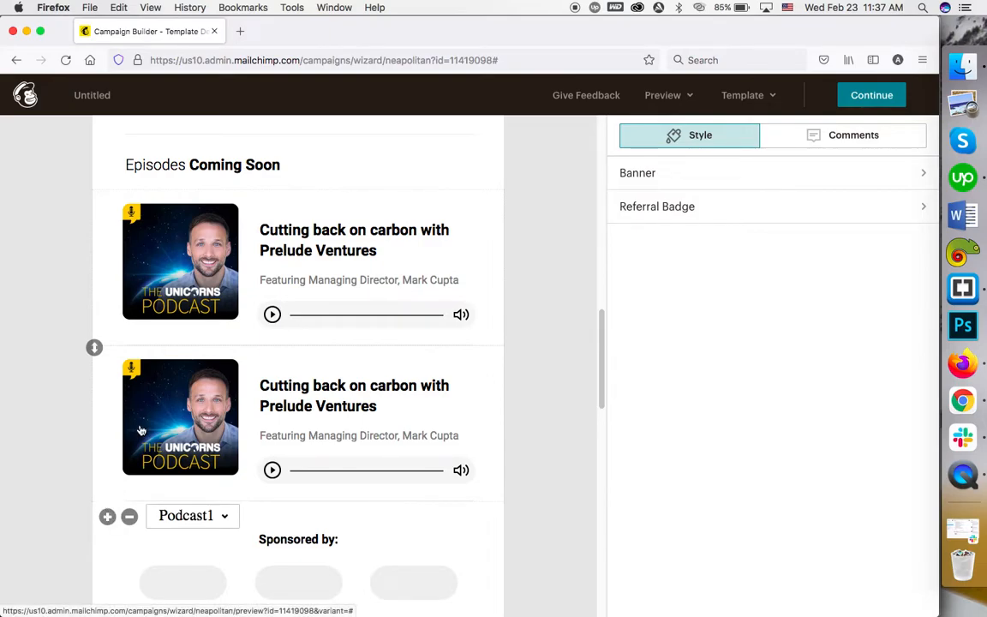
scroll(141, 430, "down", 5)
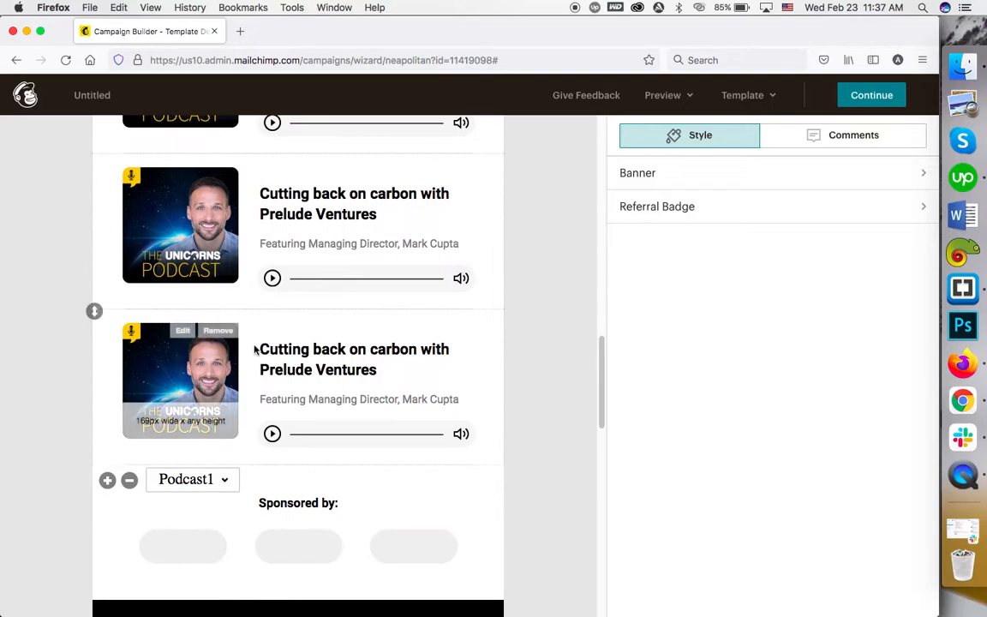
- Open the last episode's audio player image for editing and view its web address link settings, cancelling without inserting a link
scroll(203, 252, "down", 15)
scroll(227, 409, "up", 5)
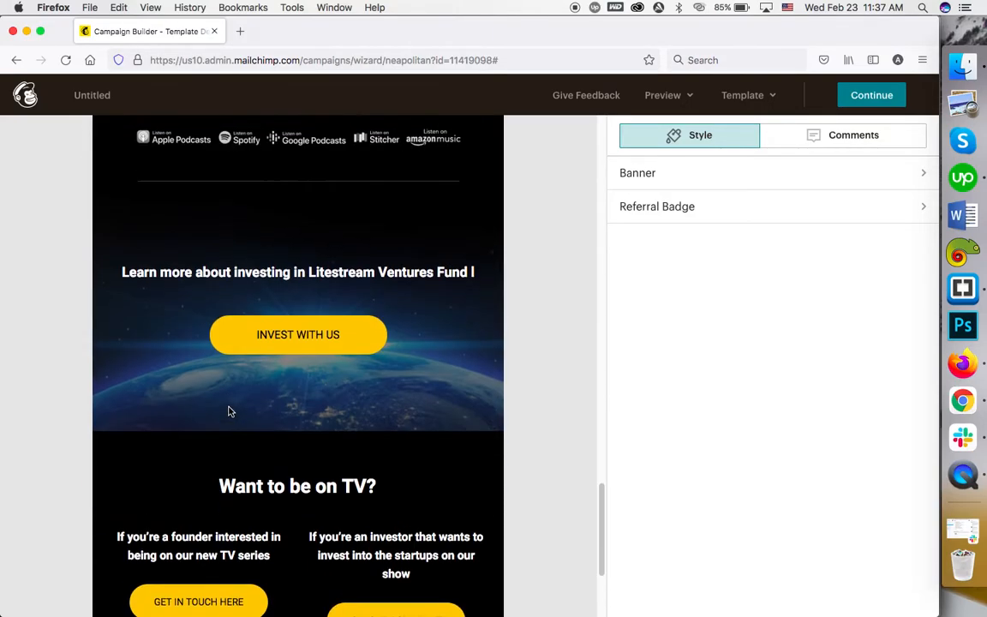
scroll(241, 430, "up", 8)
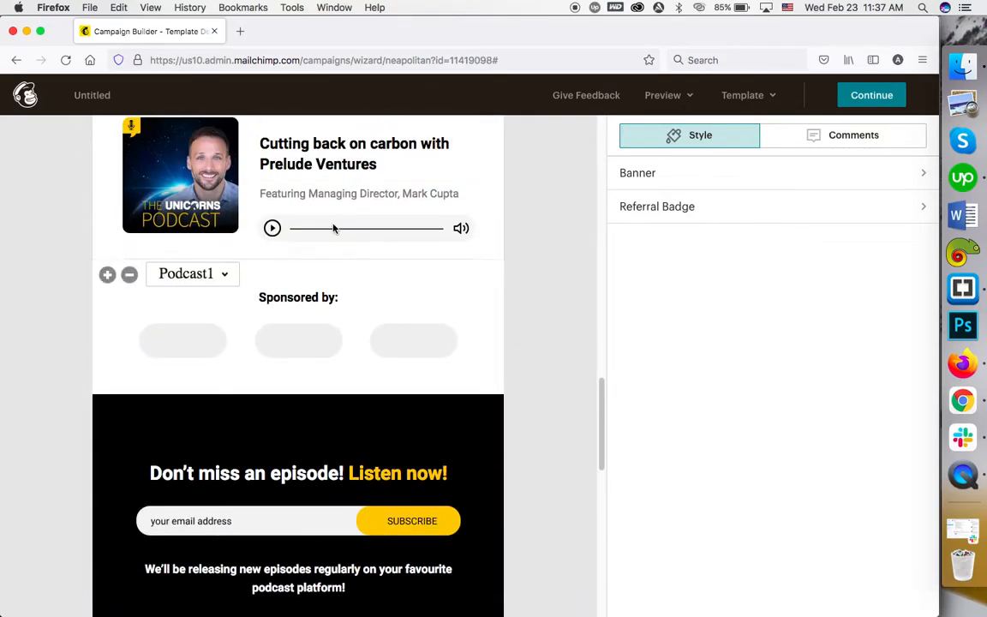
scroll(361, 245, "up", 1)
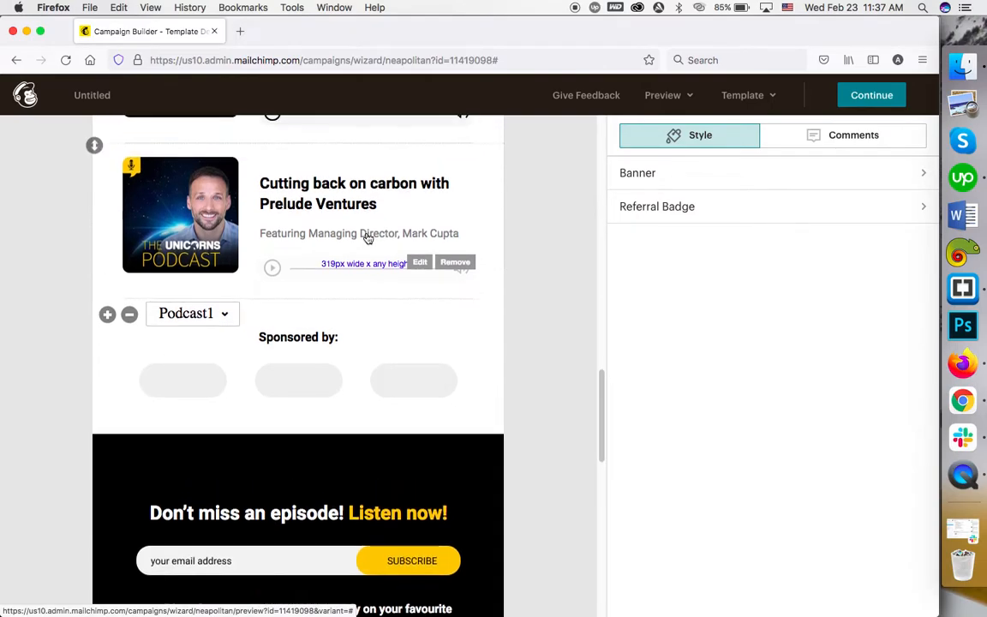
left_click(419, 264)
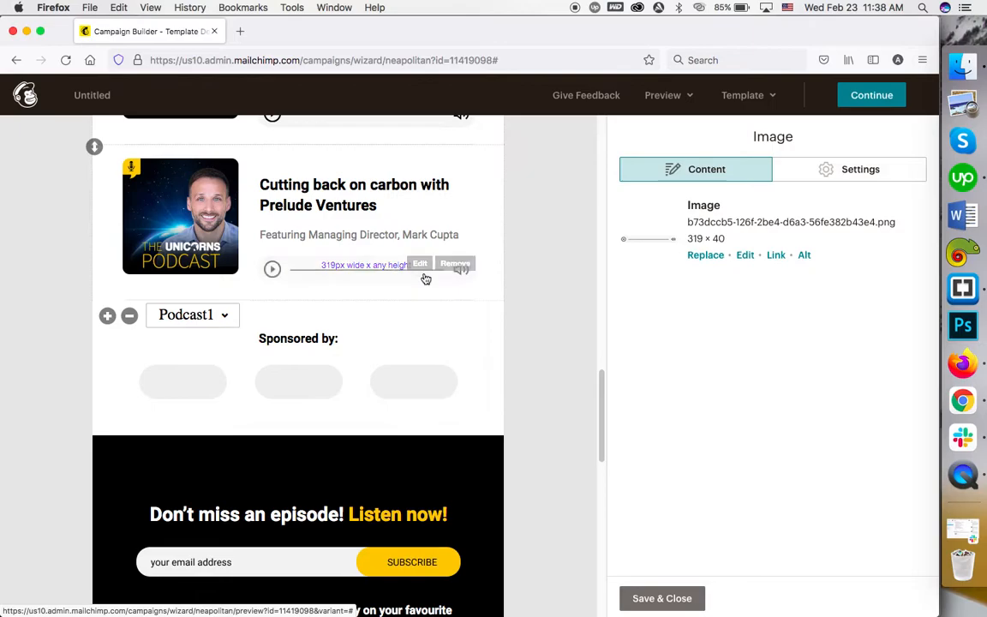
left_click(776, 255)
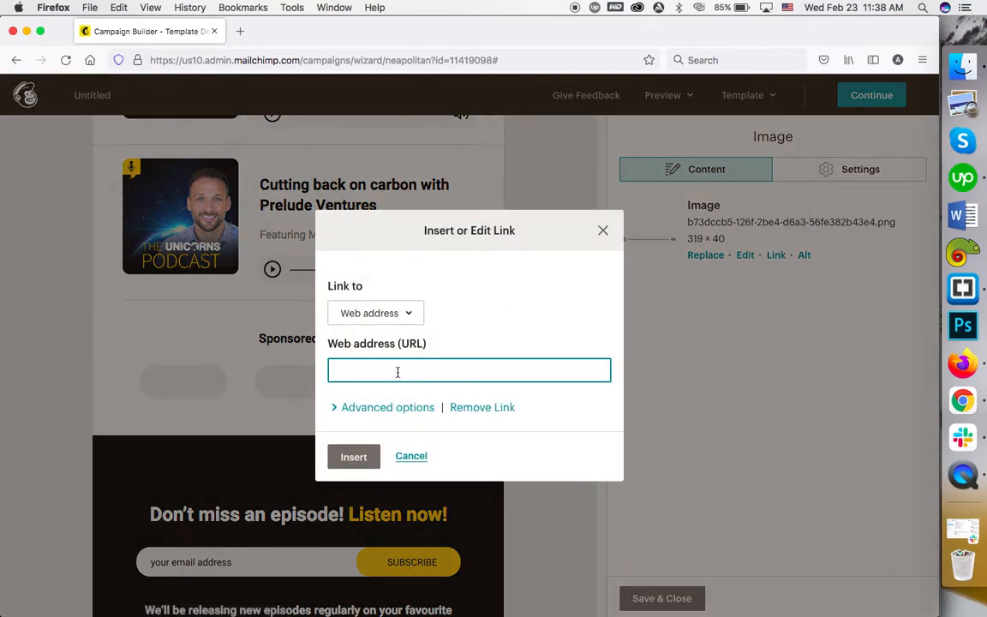
left_click(412, 461)
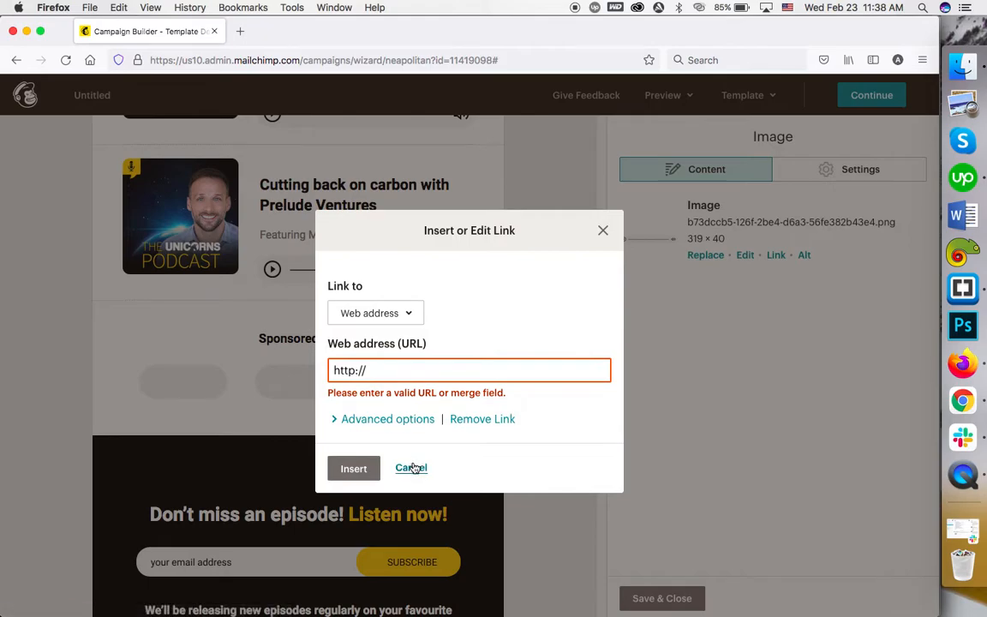
left_click(412, 468)
- Examine the email's sections from the Want to be on TV and social links area back up to the main article
scroll(409, 443, "down", 5)
scroll(340, 406, "down", 4)
scroll(216, 414, "up", 1)
scroll(300, 409, "down", 1)
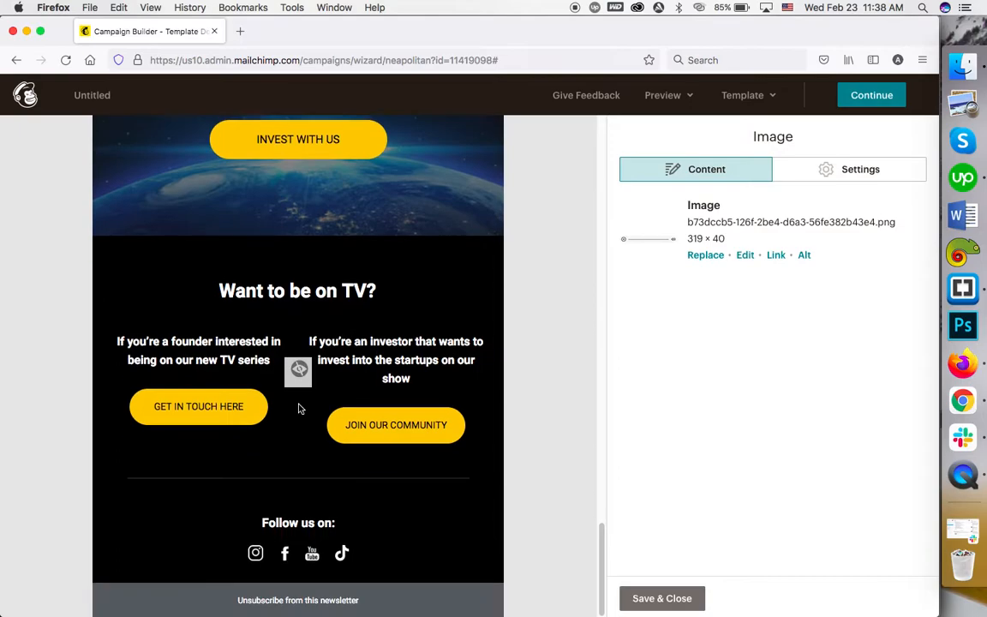
scroll(299, 409, "up", 20)
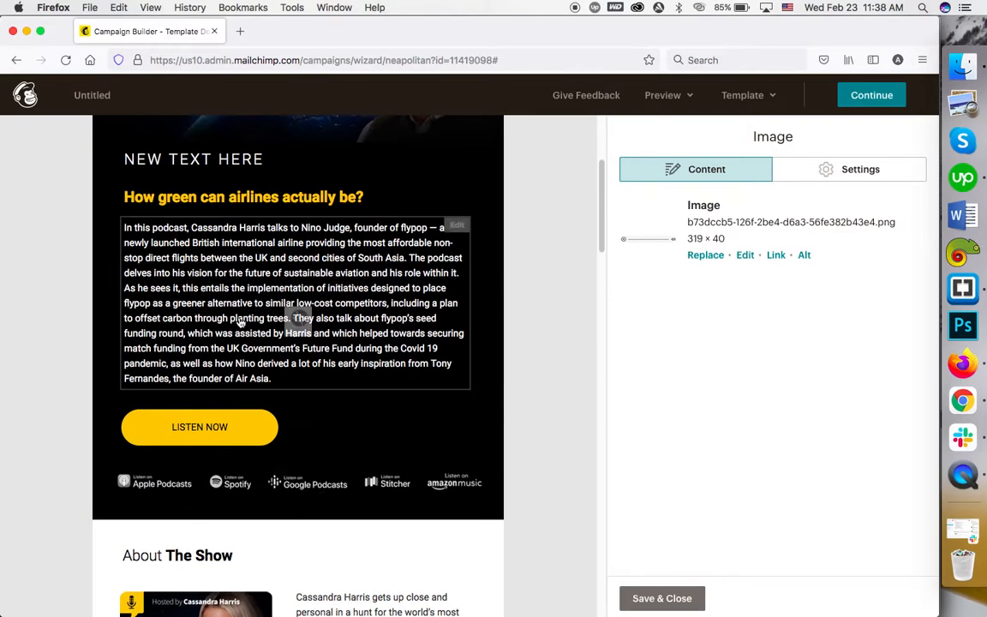
scroll(241, 323, "up", 3)
scroll(141, 324, "up", 2)
scroll(380, 274, "down", 5)
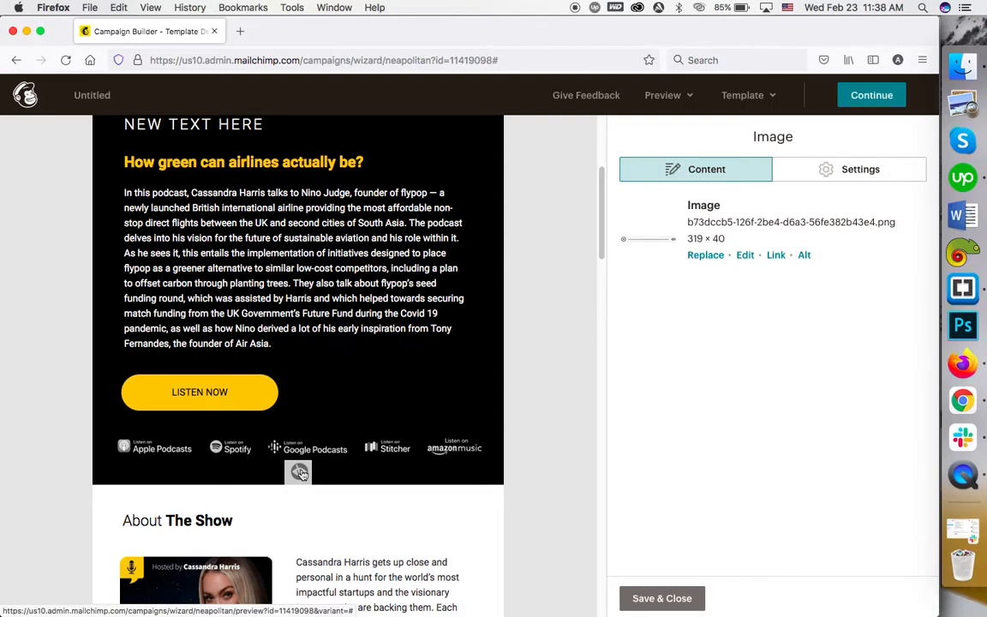
- Hide the About The Show section and make it visible again
scroll(299, 473, "down", 7)
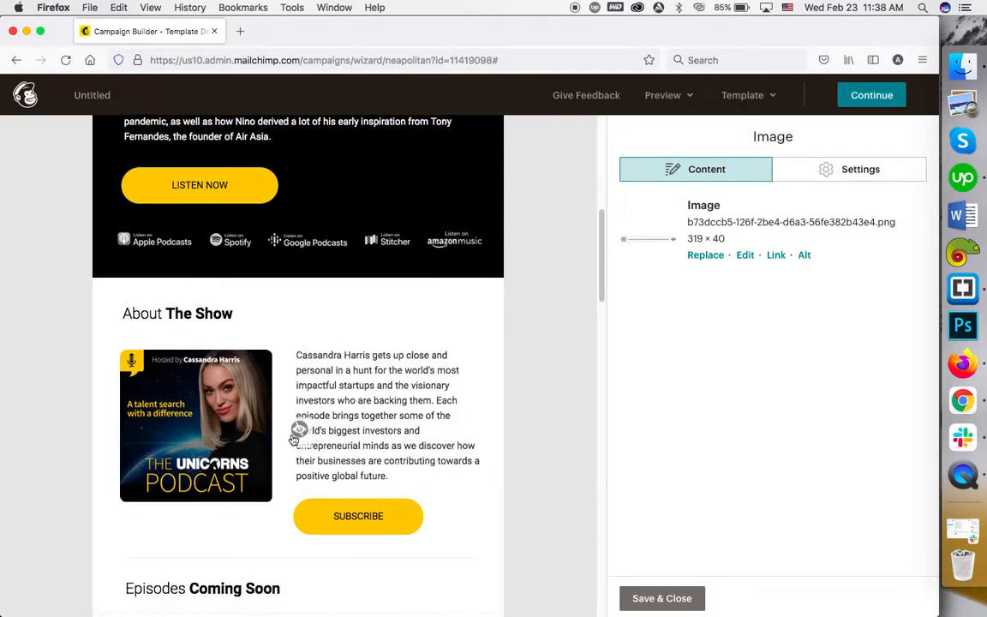
scroll(293, 438, "up", 2)
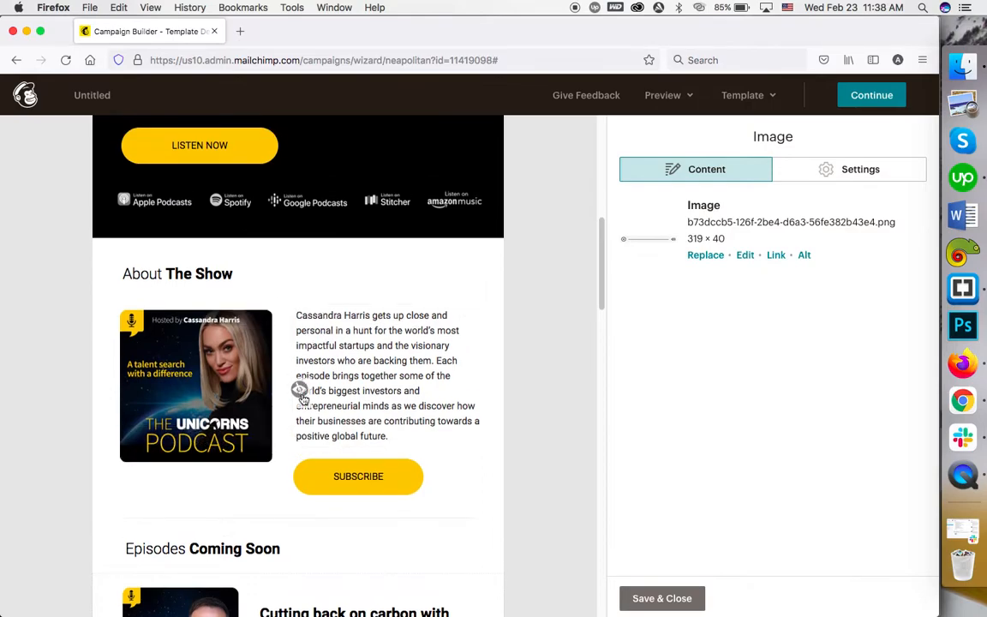
left_click(299, 390)
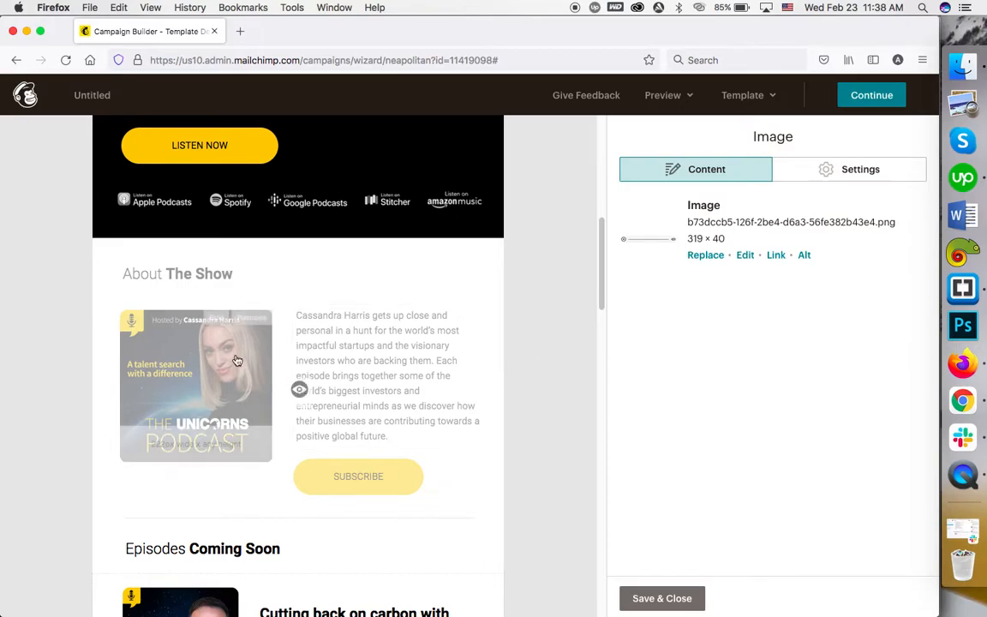
left_click(300, 391)
- Review the email design from the header banner down through the episodes to the investment section
scroll(403, 350, "up", 10)
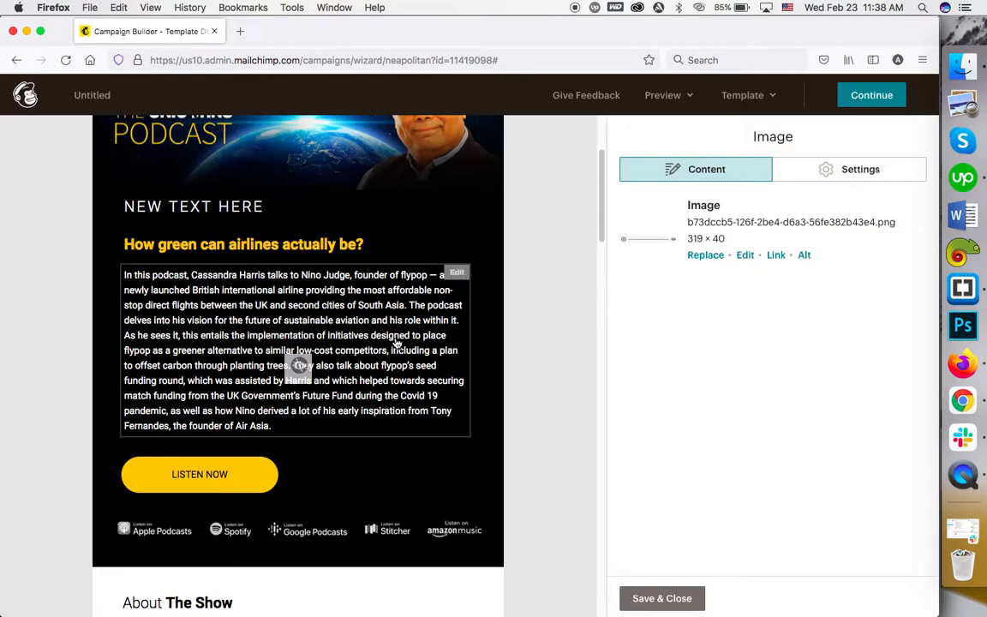
scroll(396, 346, "down", 5)
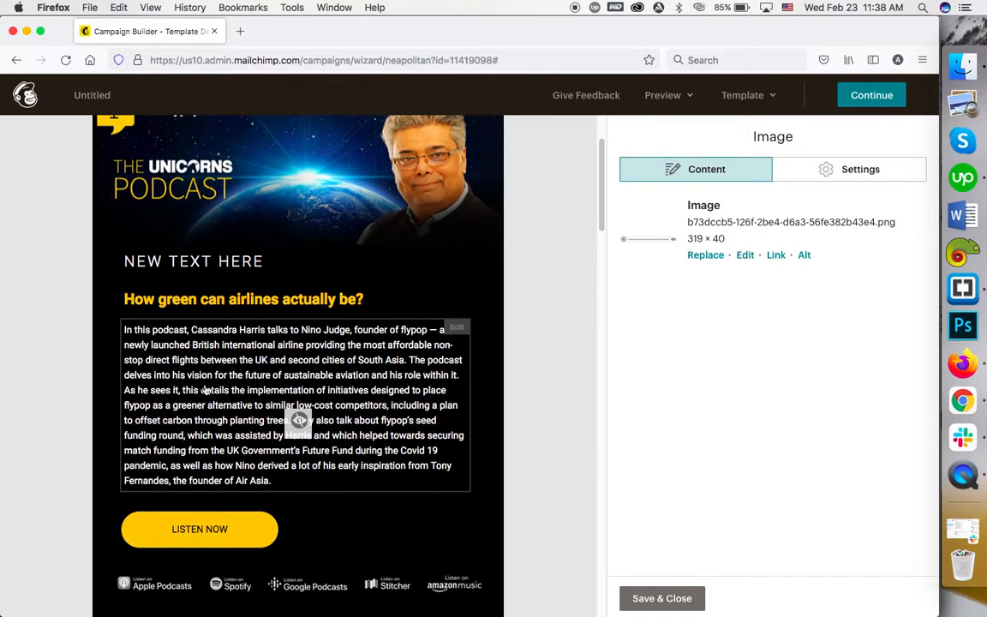
scroll(213, 334, "down", 12)
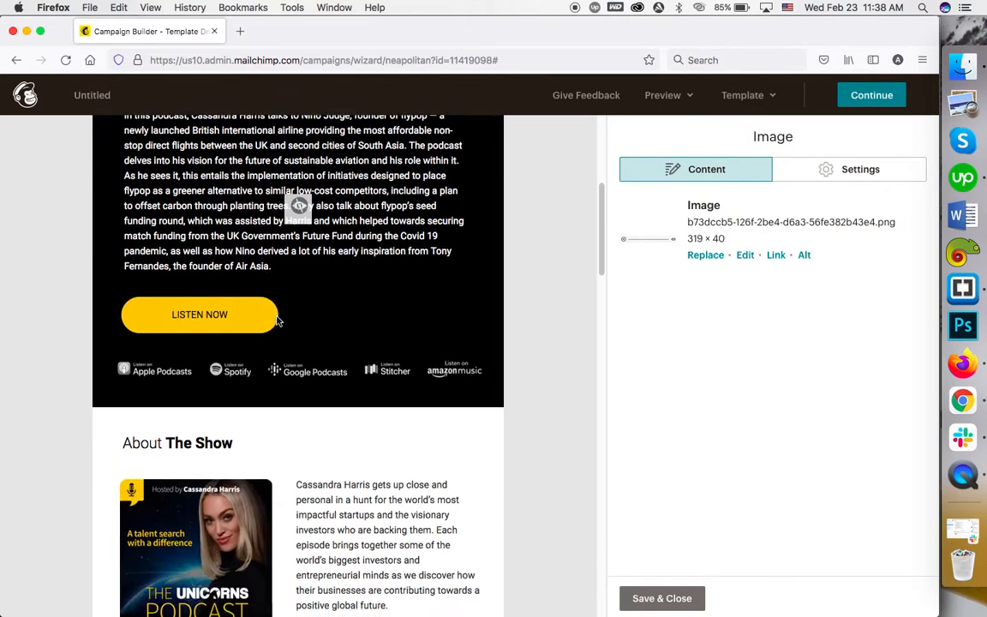
scroll(278, 326, "down", 20)
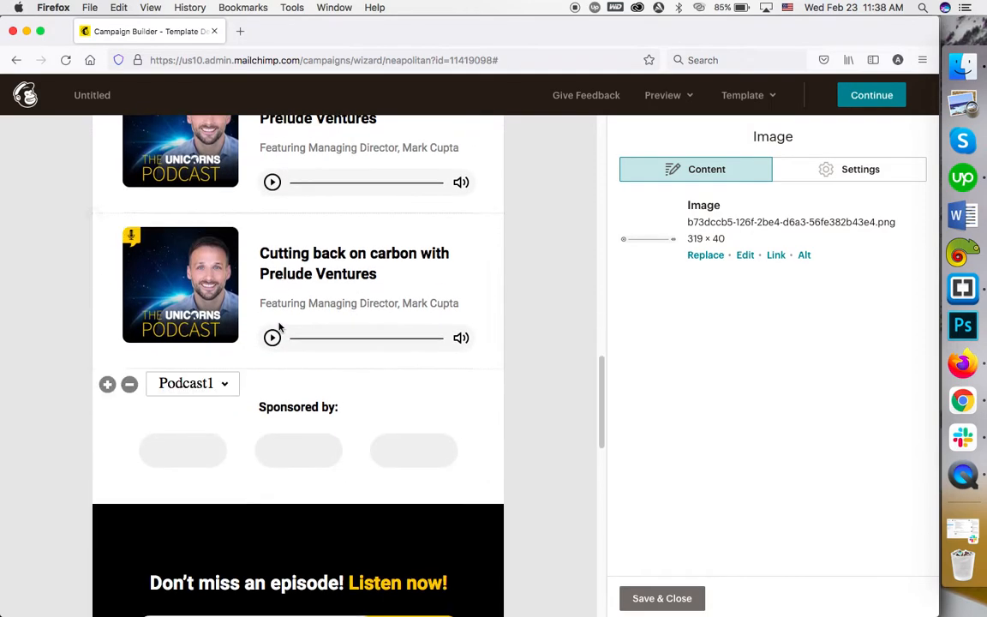
scroll(438, 324, "down", 8)
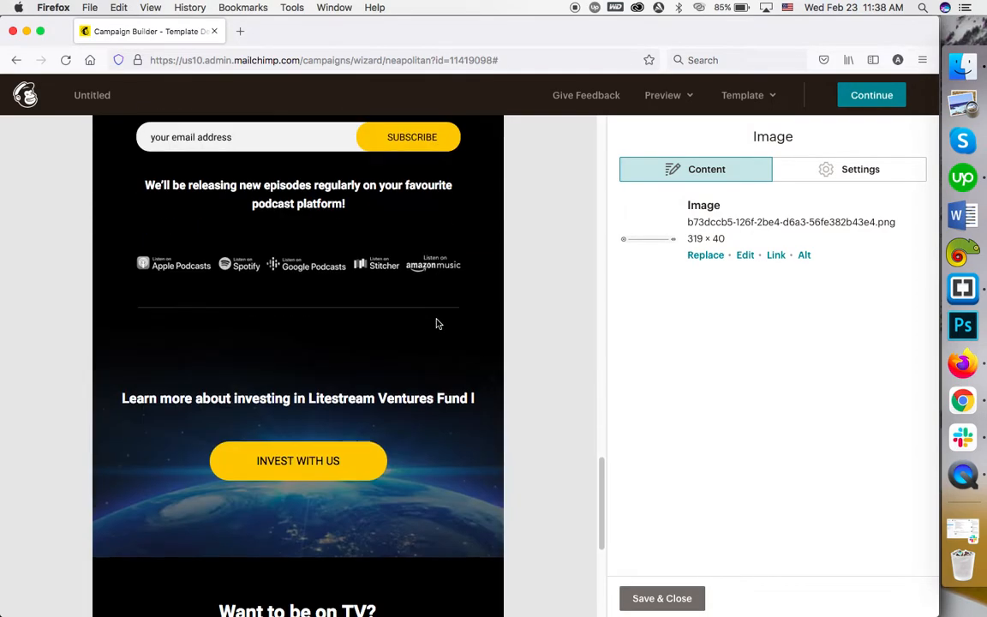